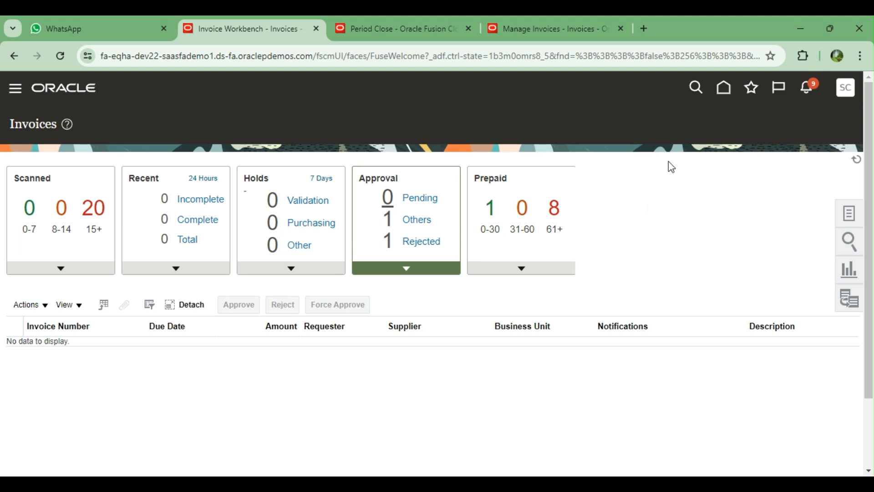
Step: Start creating a new invoice from the Payables Invoices work area
click(725, 87)
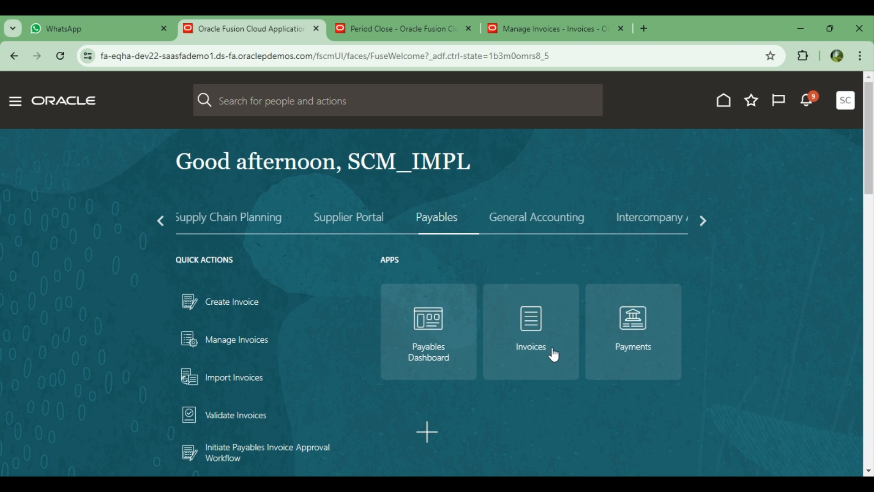
click(531, 324)
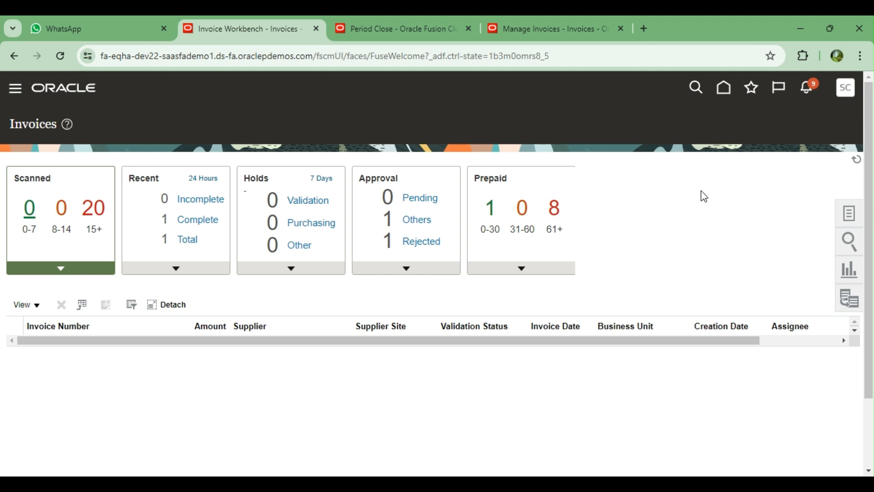
click(850, 215)
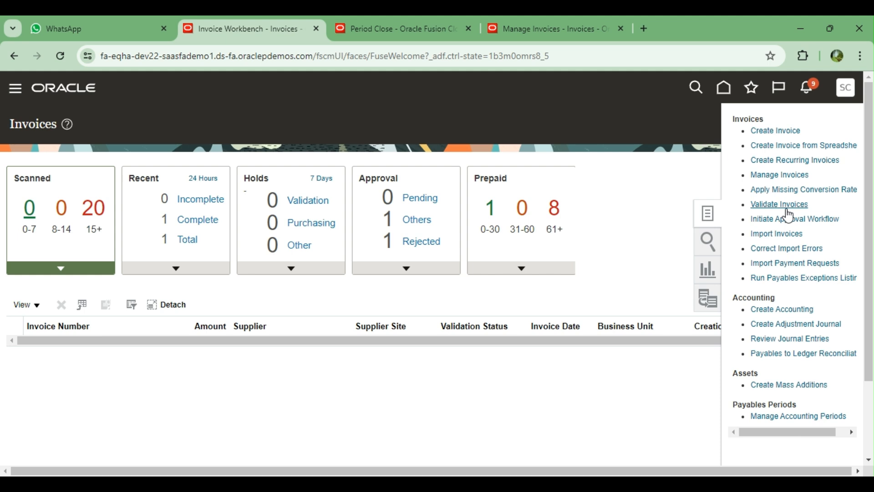
click(776, 133)
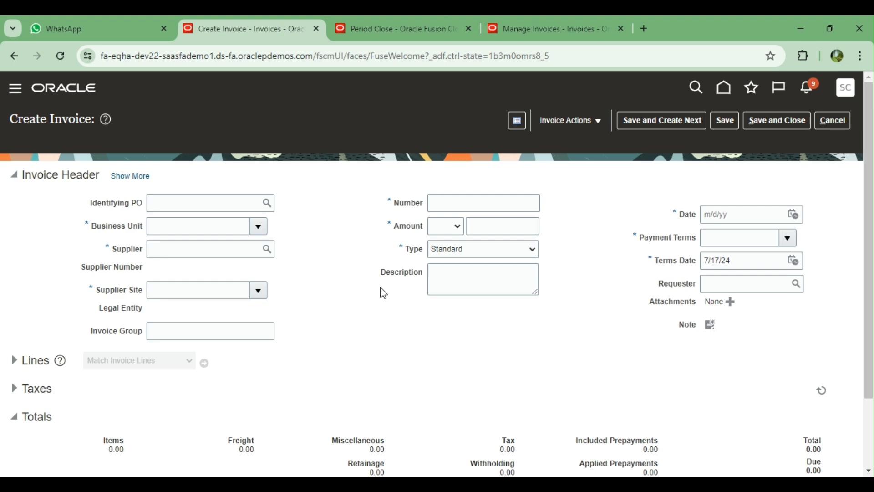
Step: Set the new invoice's business unit to US1 Business Unit
scroll(351, 335, down, 2)
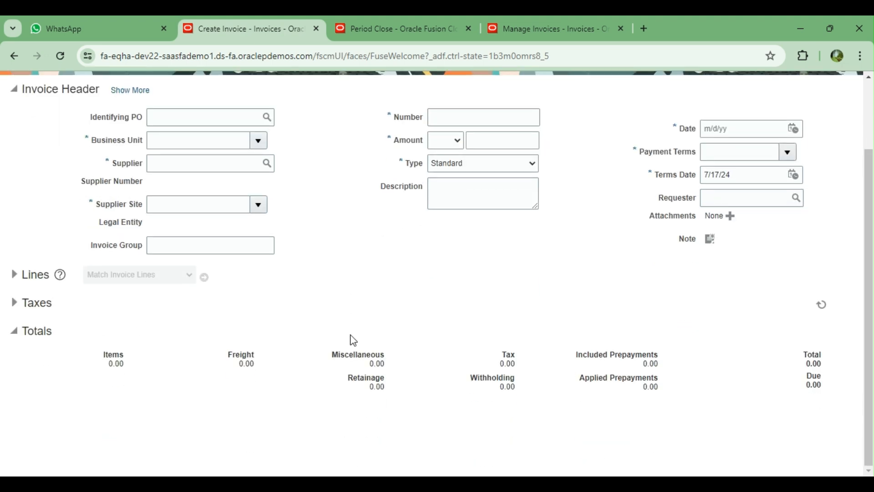
scroll(351, 335, up, 2)
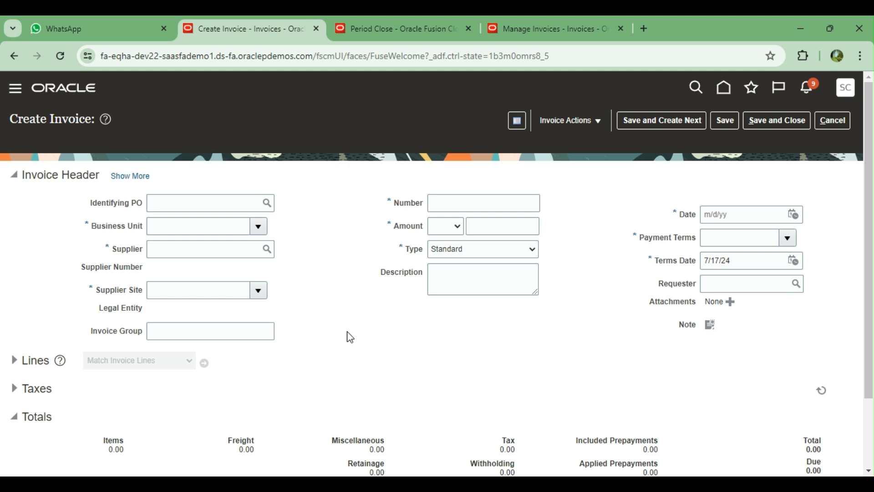
scroll(350, 337, down, 2)
scroll(350, 337, up, 2)
click(165, 202)
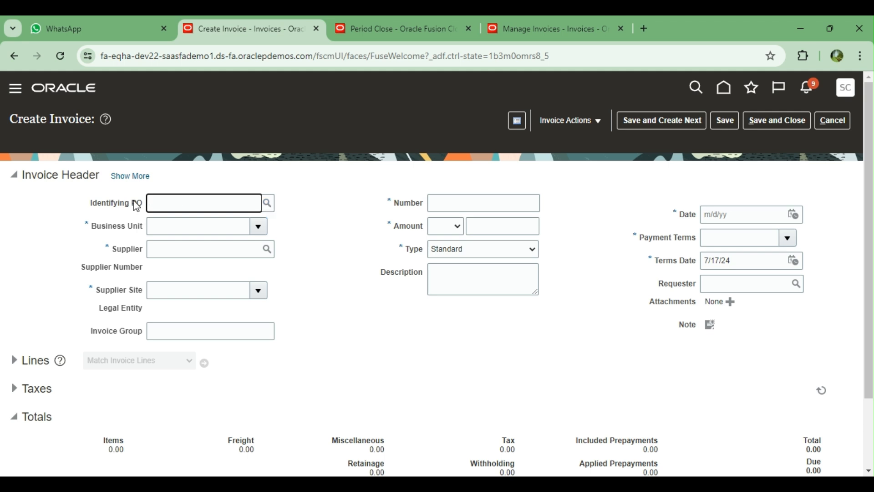
click(186, 224)
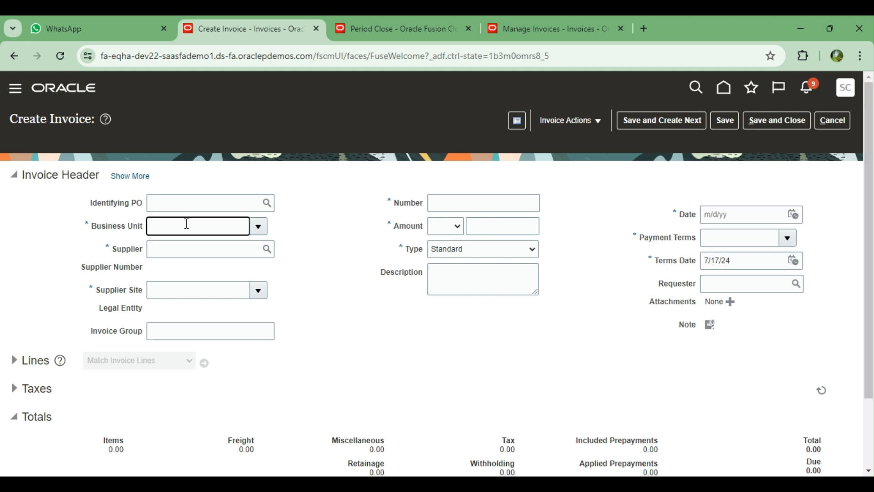
click(258, 227)
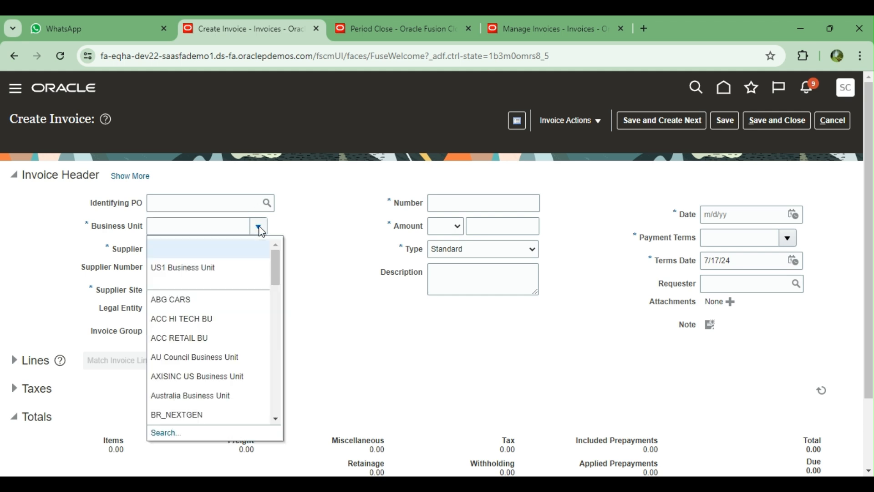
click(197, 267)
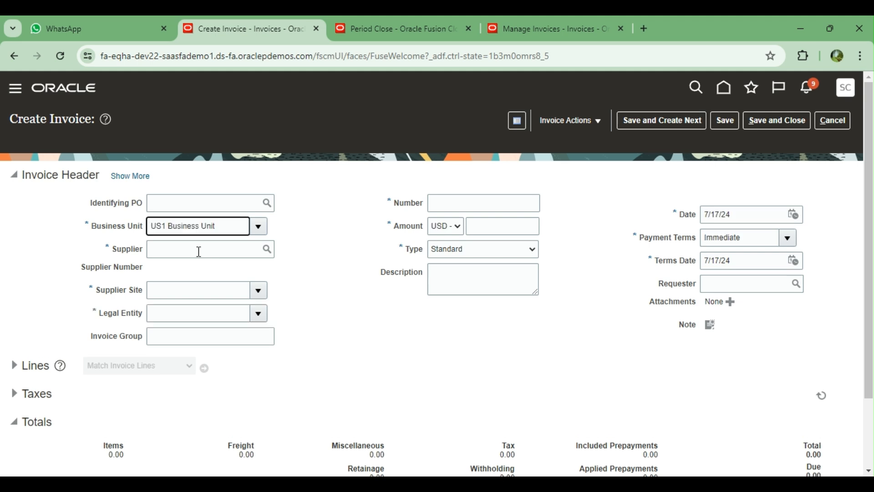
click(199, 252)
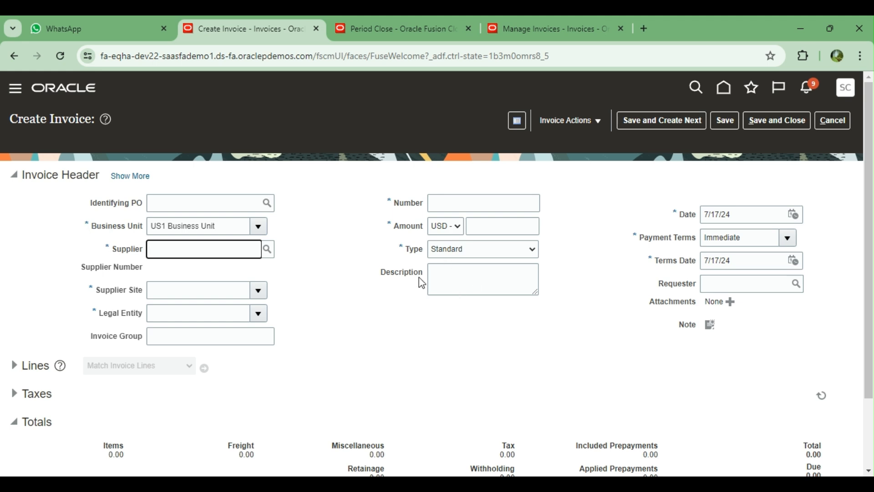
click(449, 276)
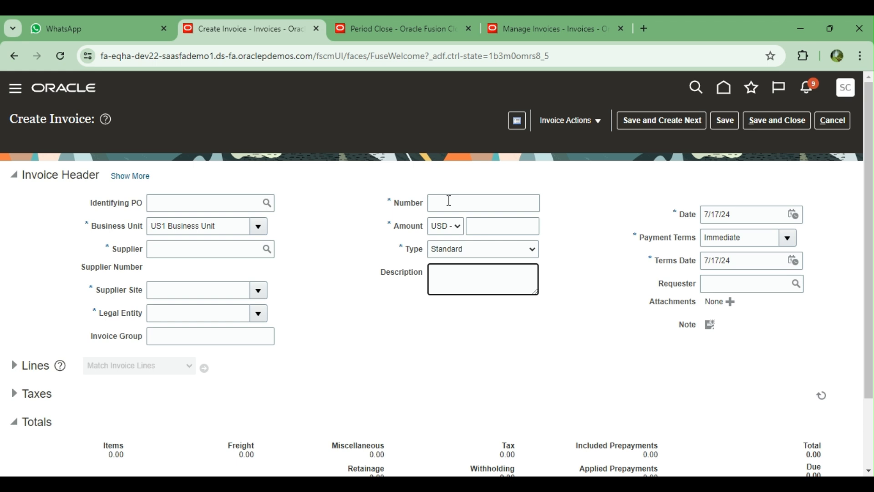
click(170, 253)
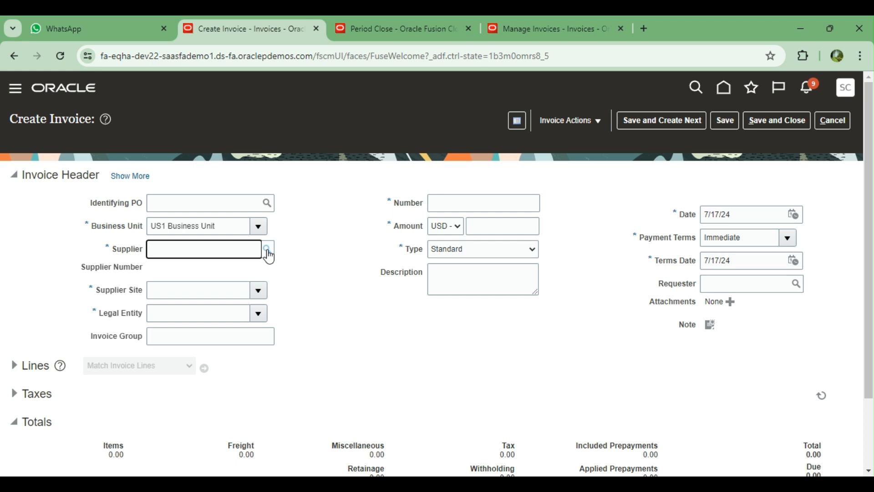
text(ABC)
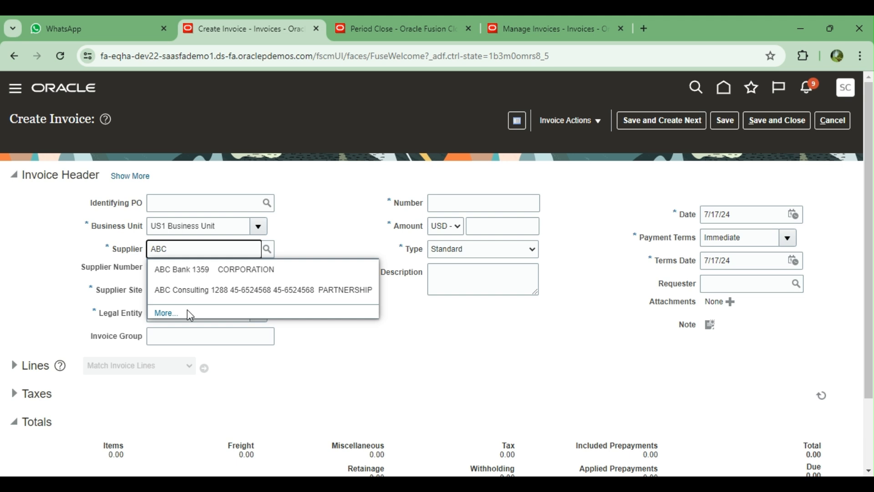
key(BackSpace)
key(BackSpace)
key(BackSpace)
Step: Search the suppliers for ABC and select ABC Consulting as the invoice's supplier
click(268, 250)
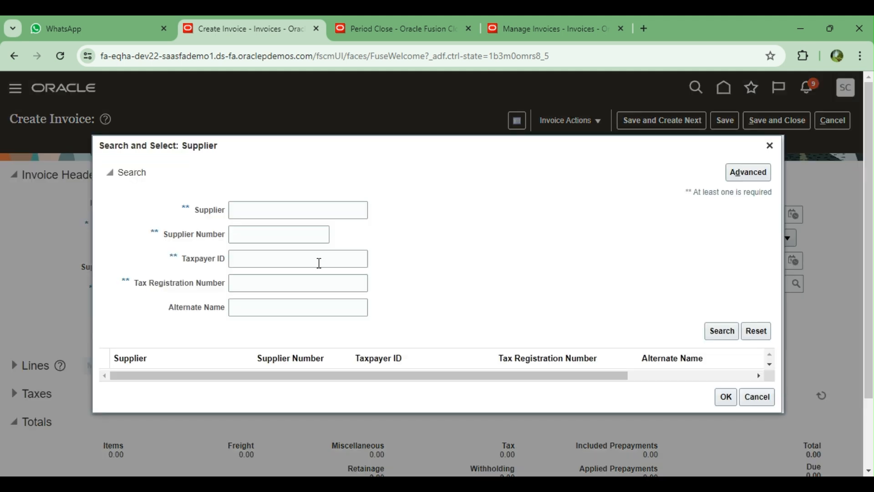
click(267, 208)
text(ABC)
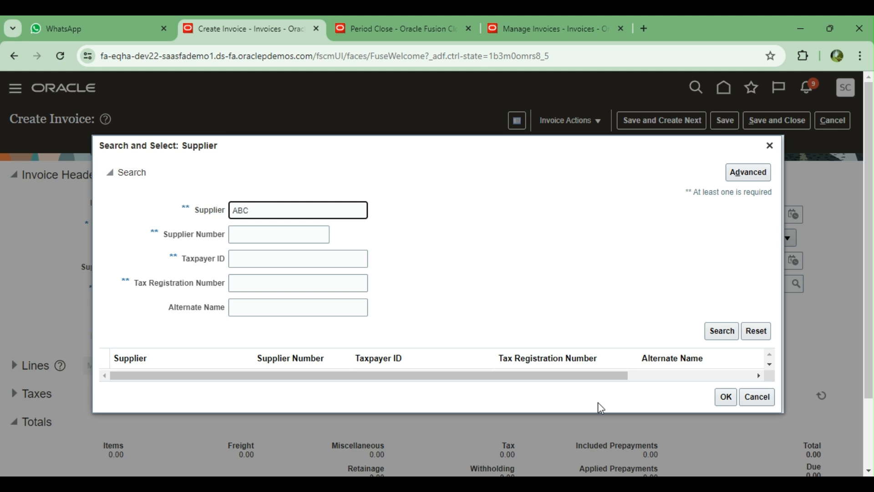
click(723, 331)
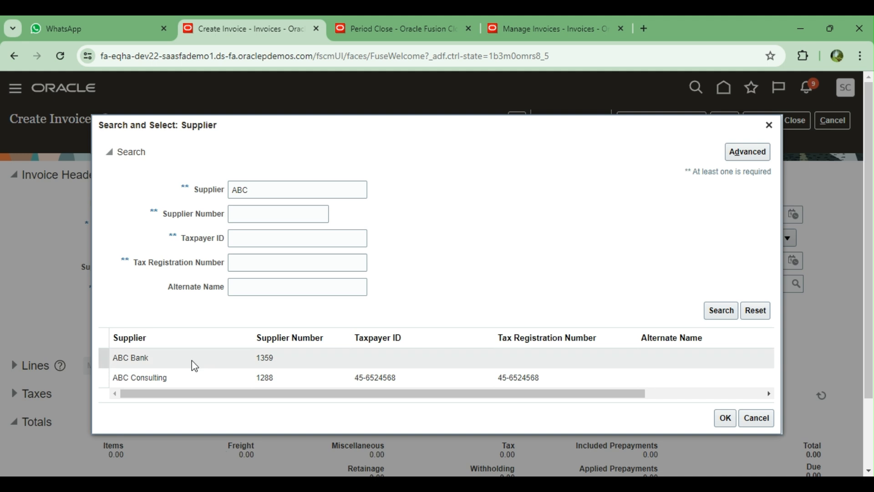
click(188, 376)
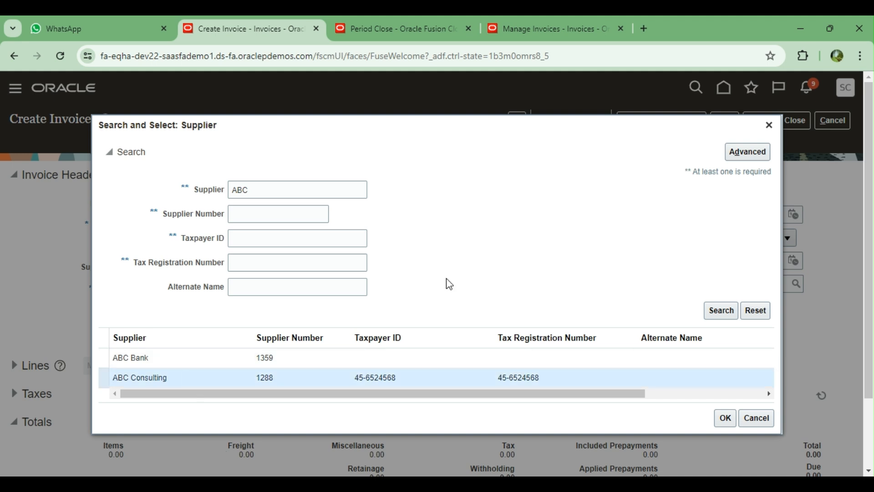
click(724, 418)
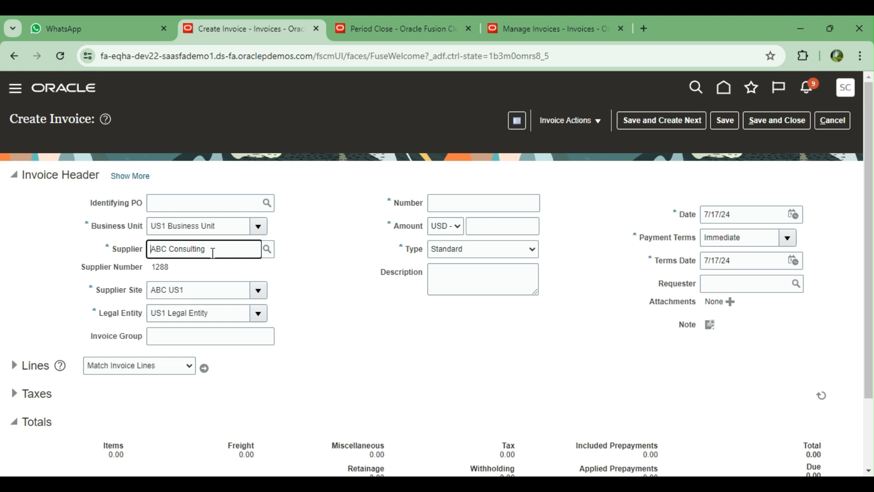
Step: Enter INV-14151 as the invoice number and set the invoice amount to 10,000 in USD
click(464, 200)
text(INV)
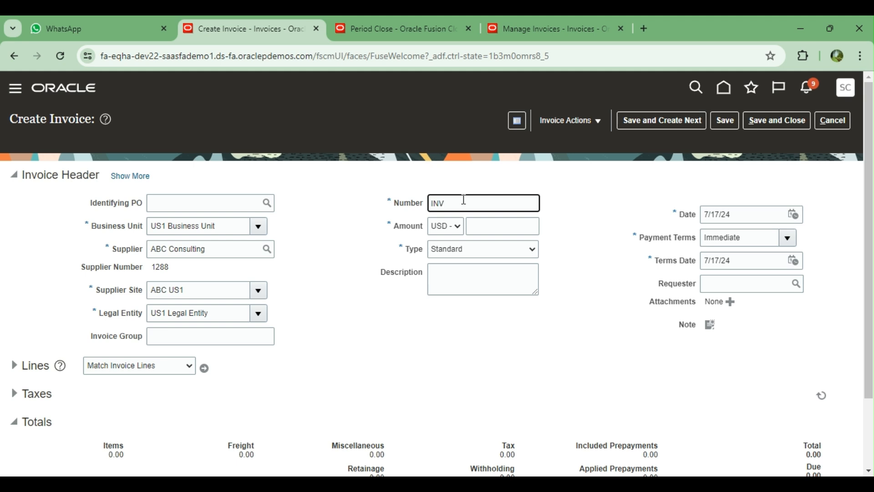
text(-14154)
click(461, 230)
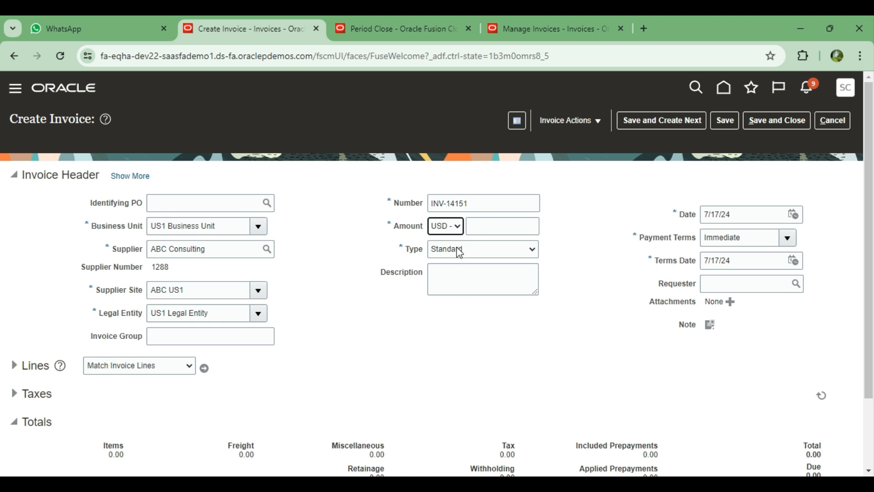
click(519, 227)
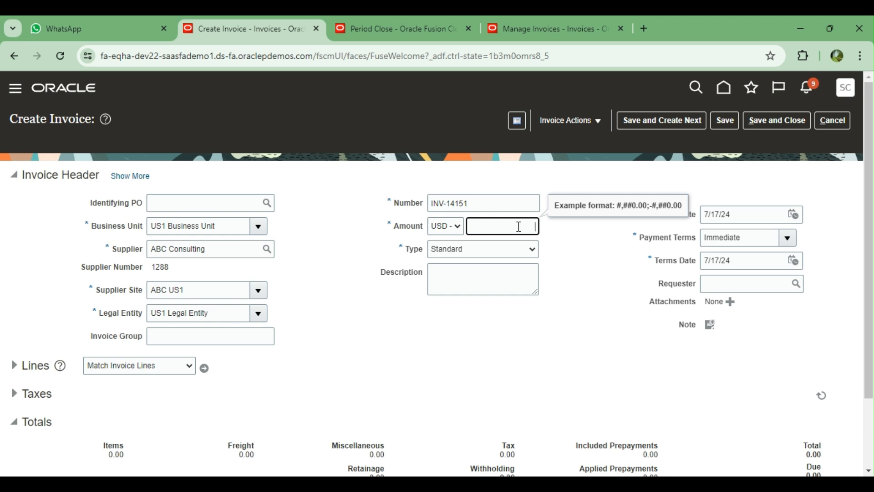
text(10,000)
key(Tab)
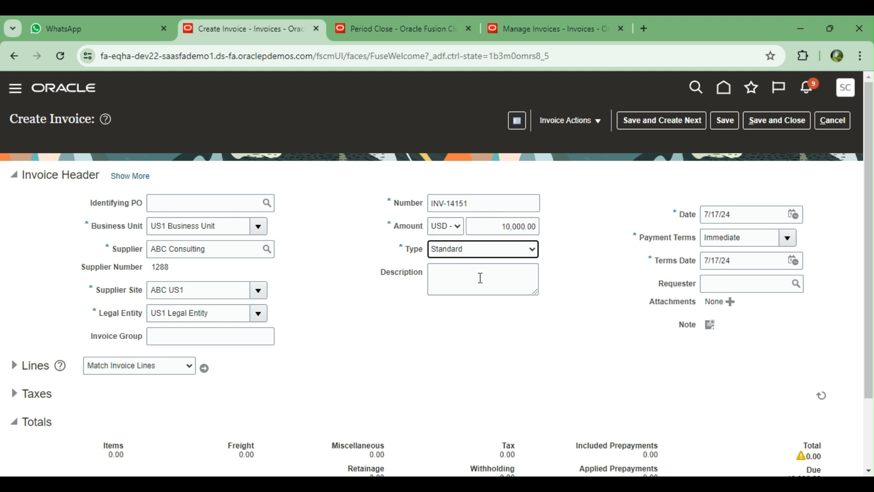
Step: Keep the Standard invoice type and enter MISC EXPENSES as the invoice description
click(534, 249)
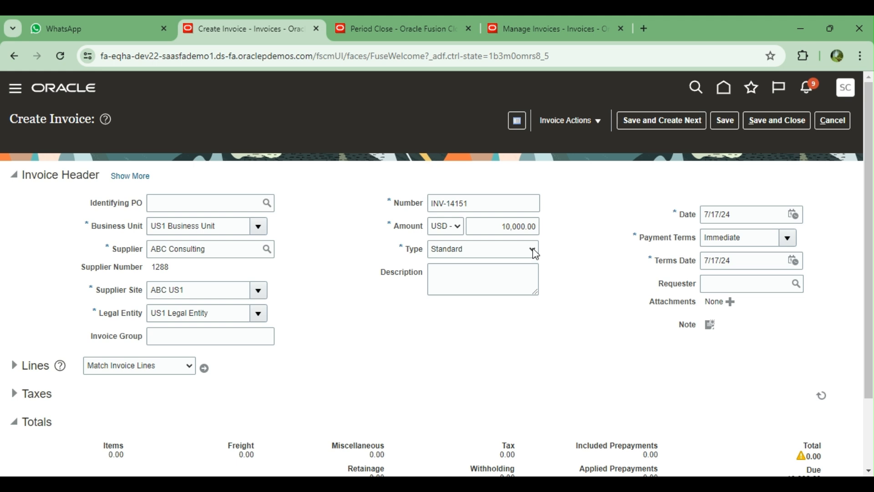
click(457, 278)
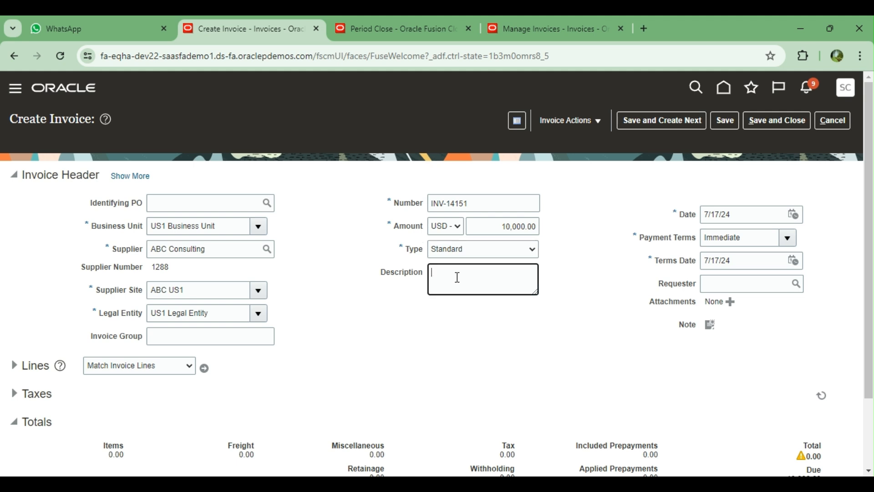
text(MISC EXPENSES)
Step: Keep the invoice date of 7/17/24 and set the payment terms to Net 30
click(793, 215)
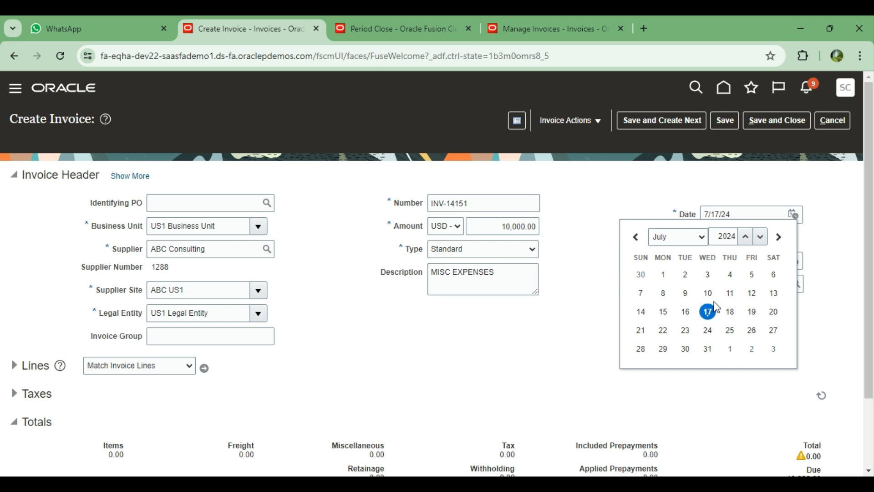
click(658, 173)
click(787, 237)
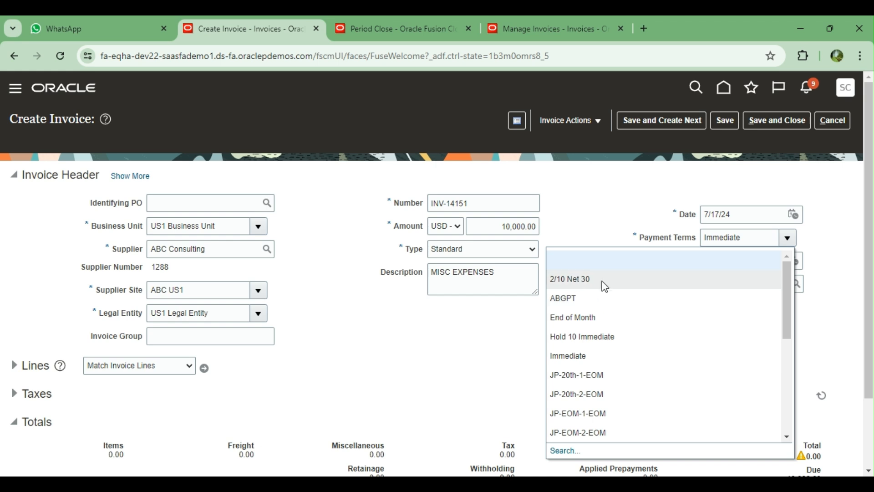
click(789, 367)
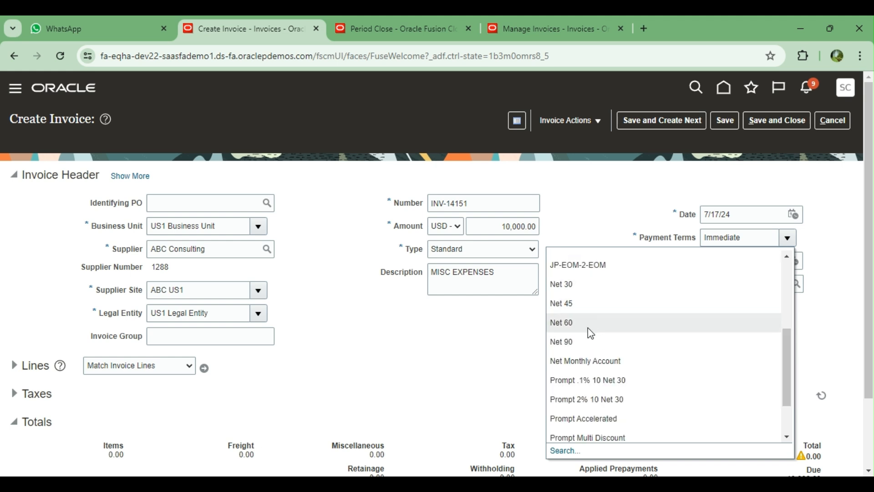
click(573, 285)
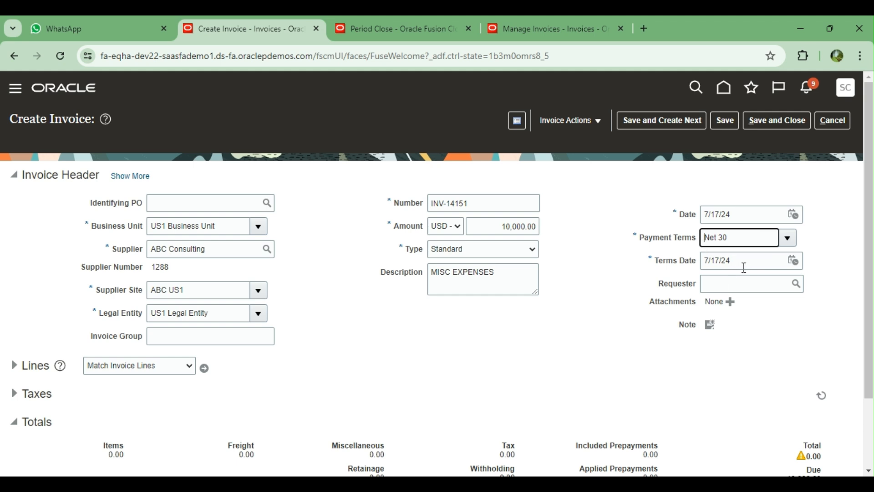
Step: Expand the invoice header to its full details and examine the general and accounting fields
scroll(556, 320, down, 1)
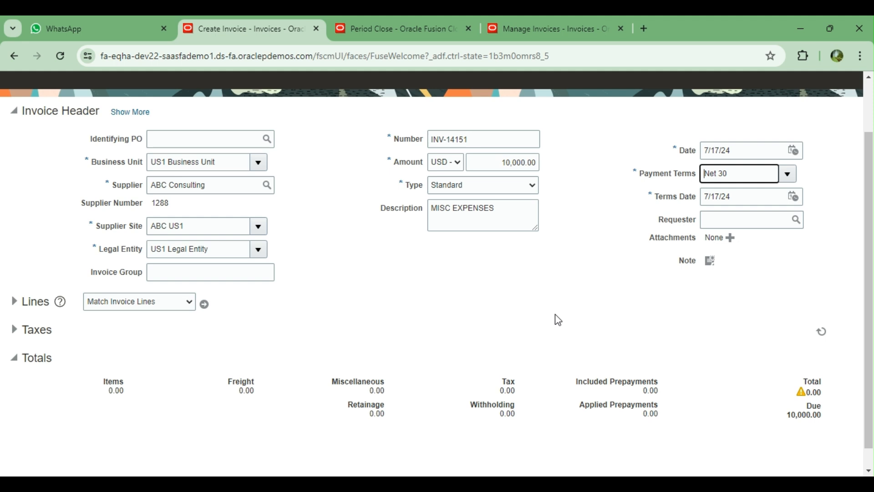
click(755, 218)
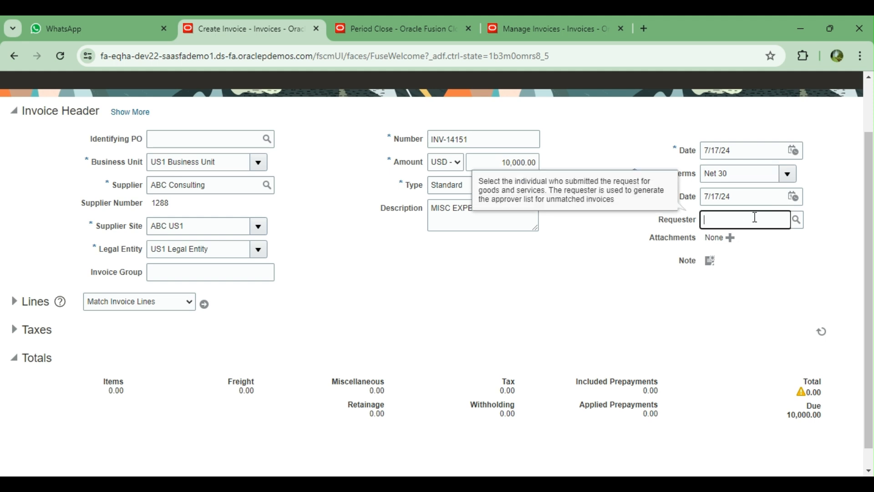
click(623, 269)
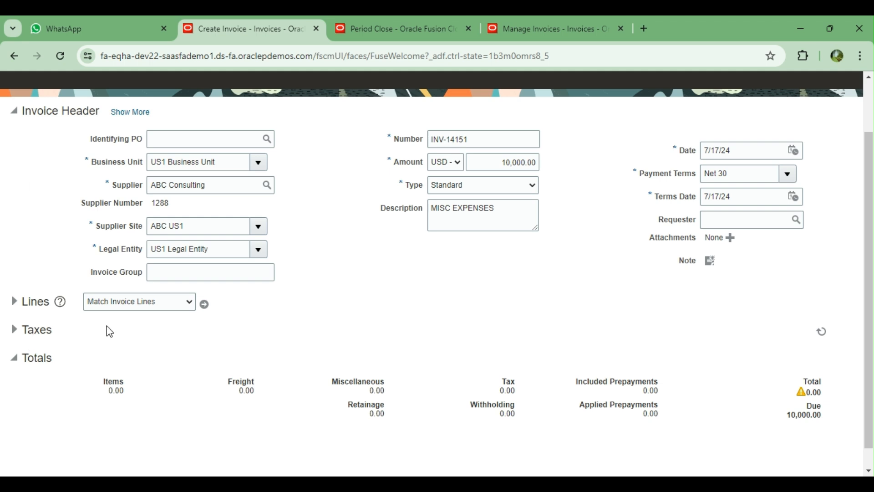
click(130, 114)
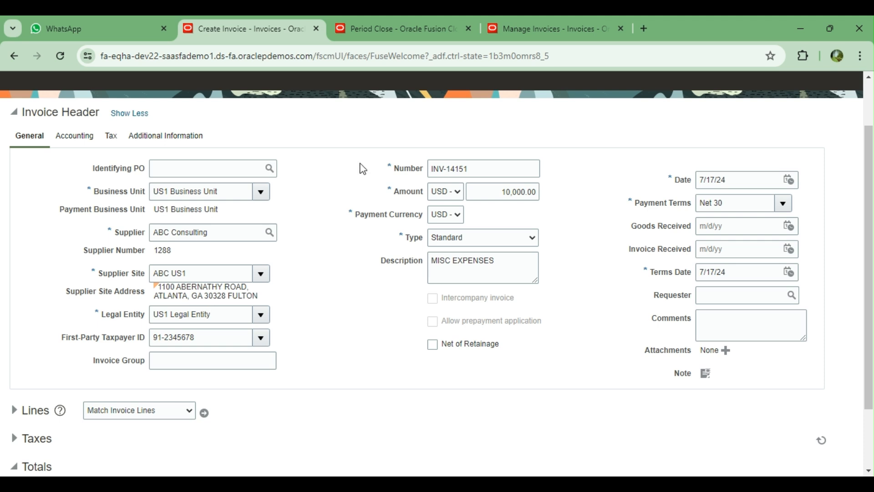
click(75, 137)
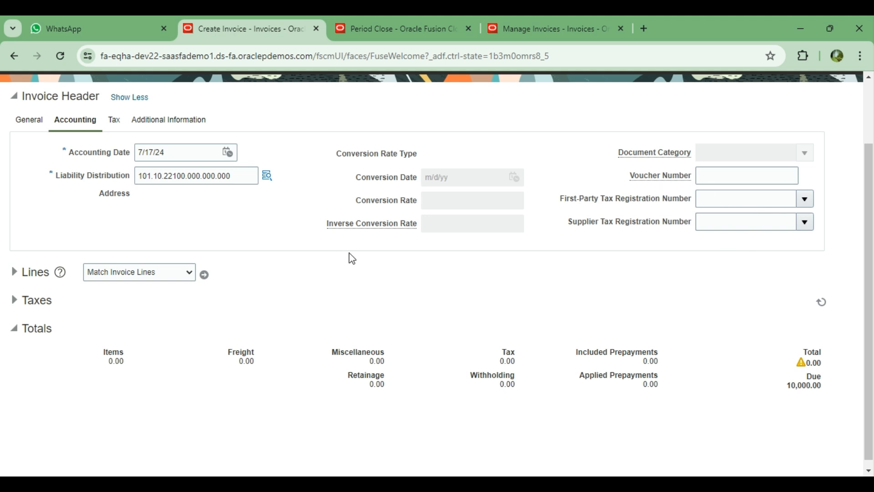
scroll(352, 258, up, 1)
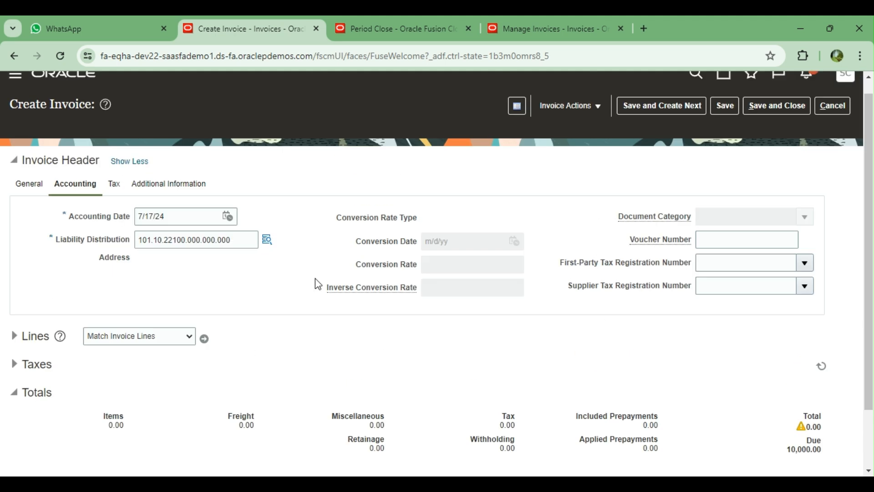
Step: Examine the invoice header's Tax and Additional Information fields, then return to General and reduce the header to its basic fields
click(114, 184)
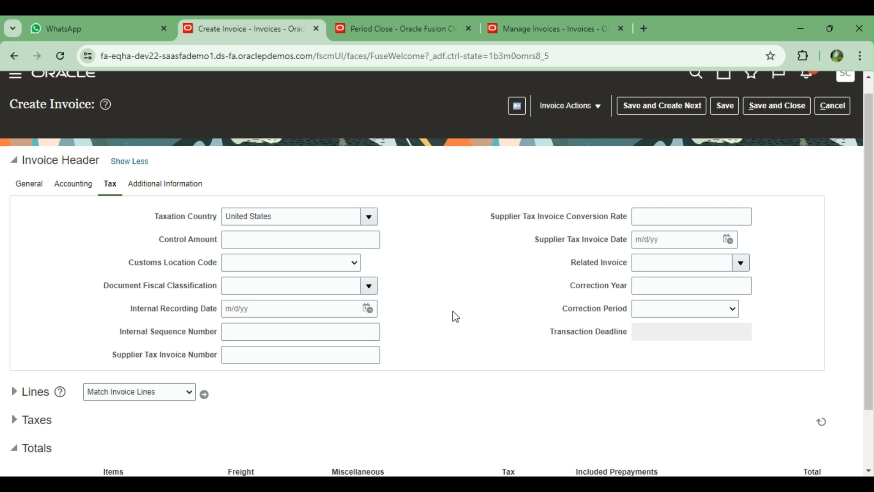
click(168, 183)
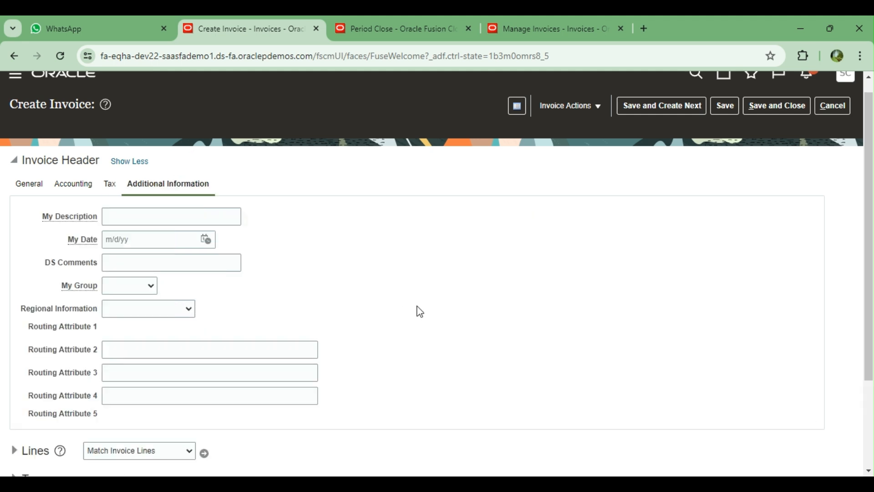
scroll(410, 307, down, 1)
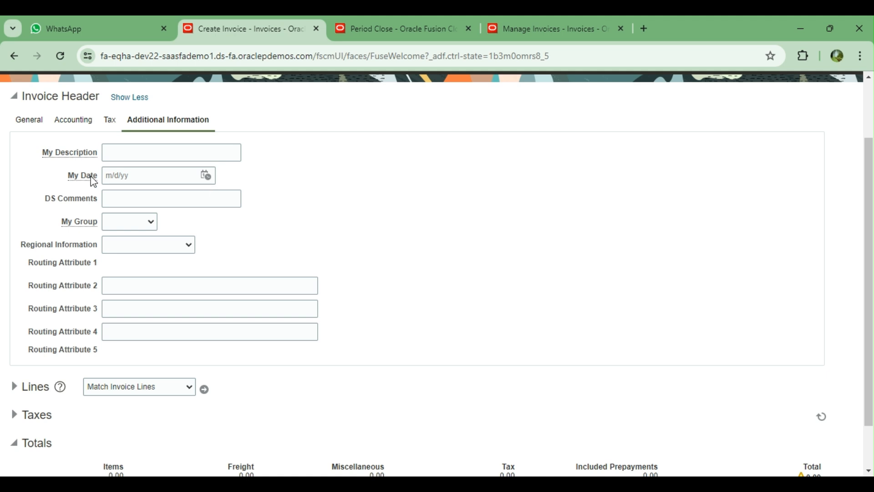
click(19, 121)
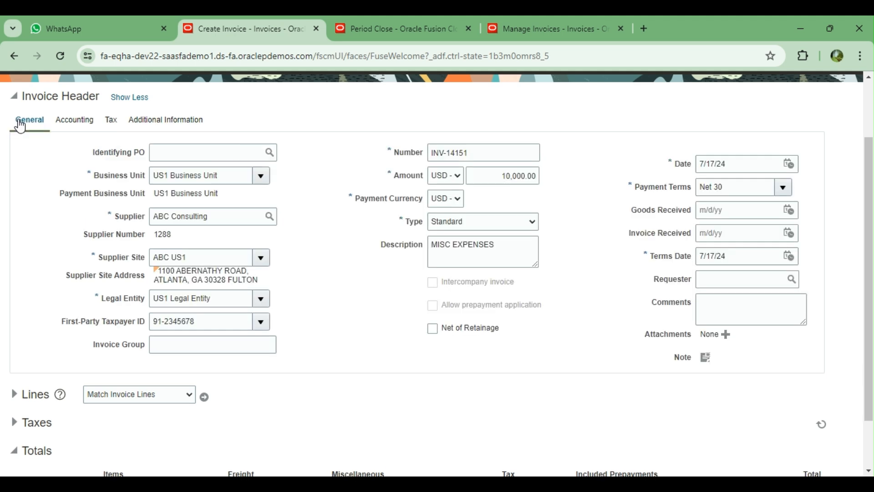
click(126, 96)
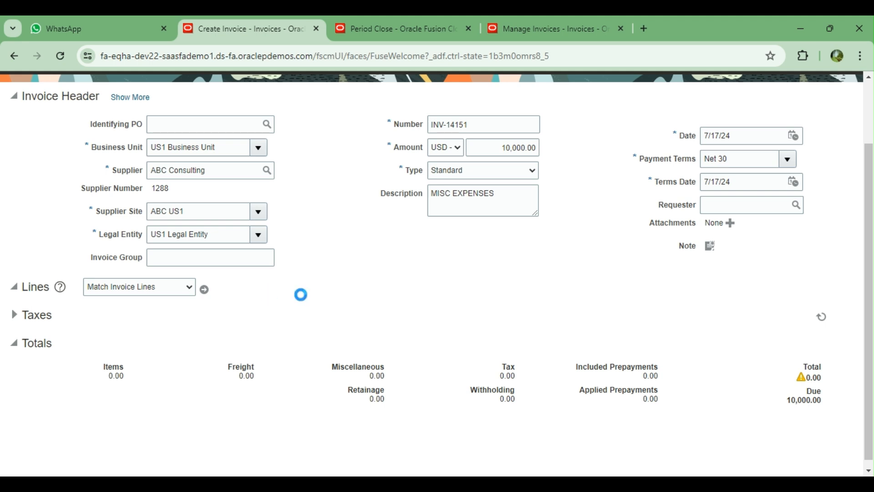
Step: Expand the invoice lines and set the amount of item line 1 to 10,000
scroll(391, 268, down, 2)
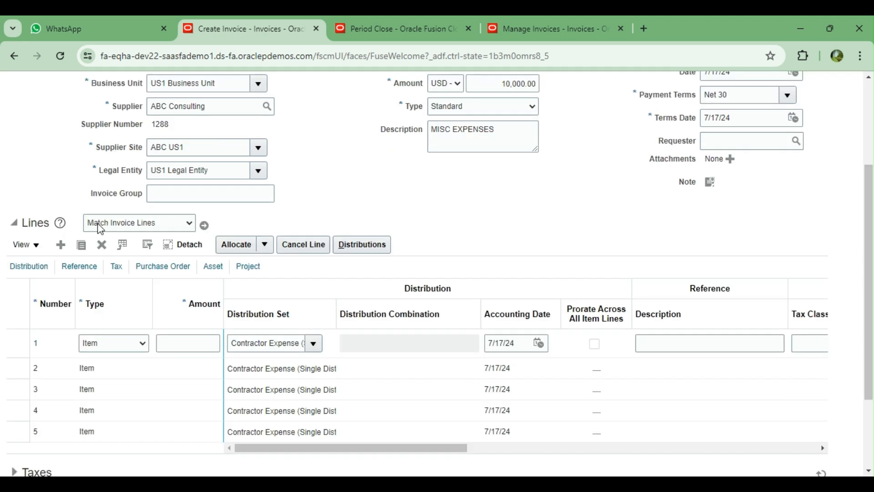
click(190, 343)
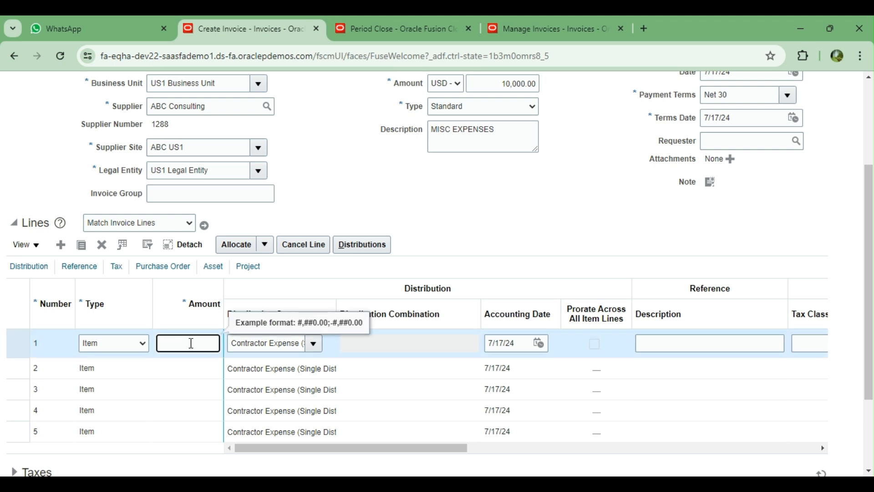
text(10000)
key(Tab)
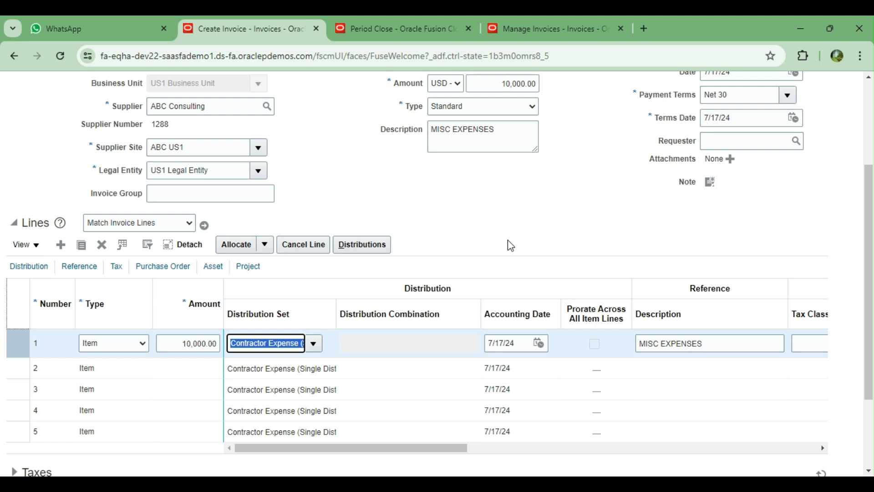
Step: Clear the distribution set on line 1 and open its distribution combination segments for entry
key(BackSpace)
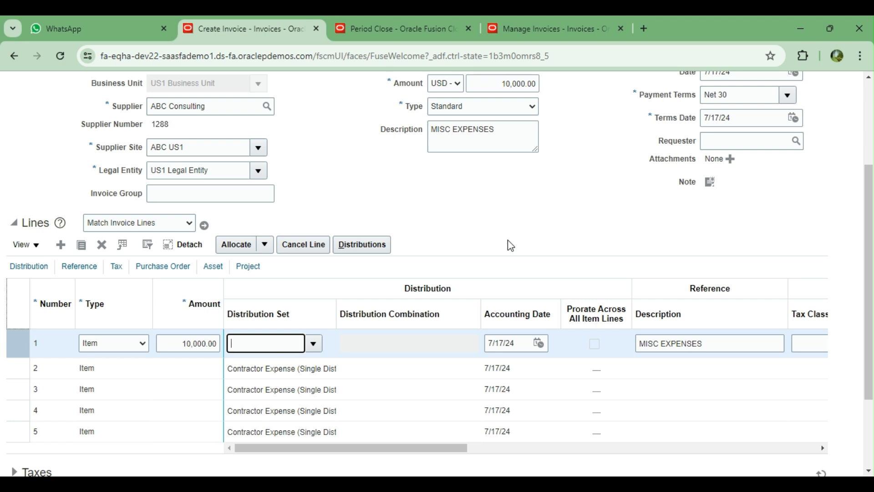
key(Tab)
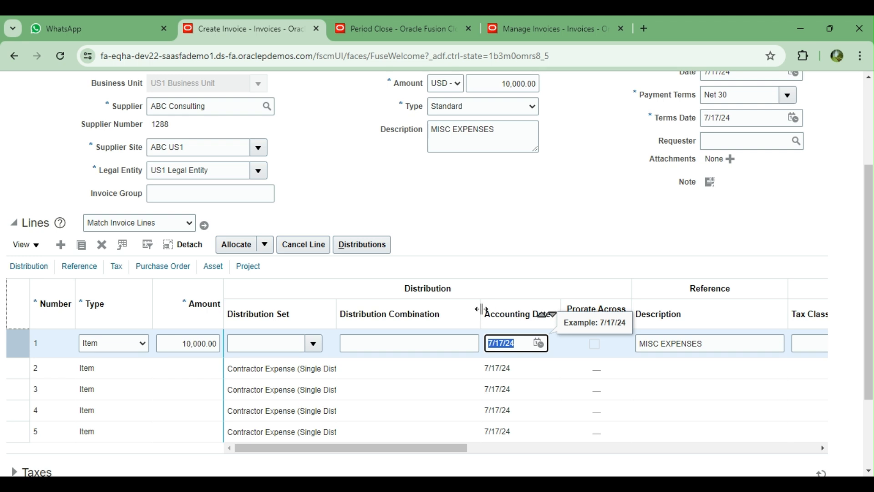
drag(482, 310, 508, 310)
click(488, 343)
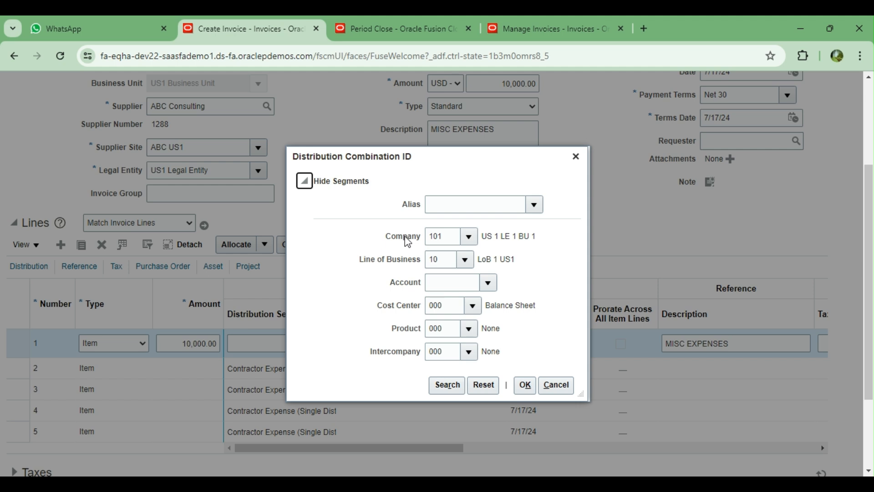
Step: Review the available Company and Line of Business values, keeping company 101 and line of business 10
click(469, 236)
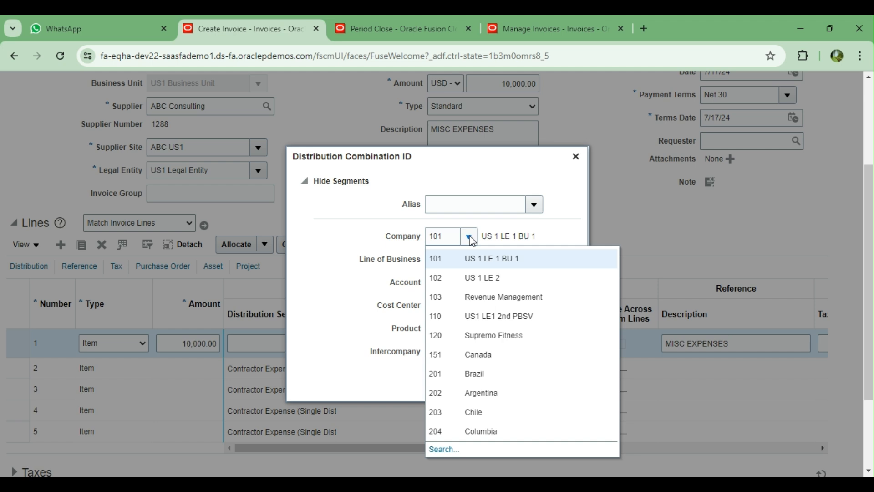
click(305, 294)
click(466, 260)
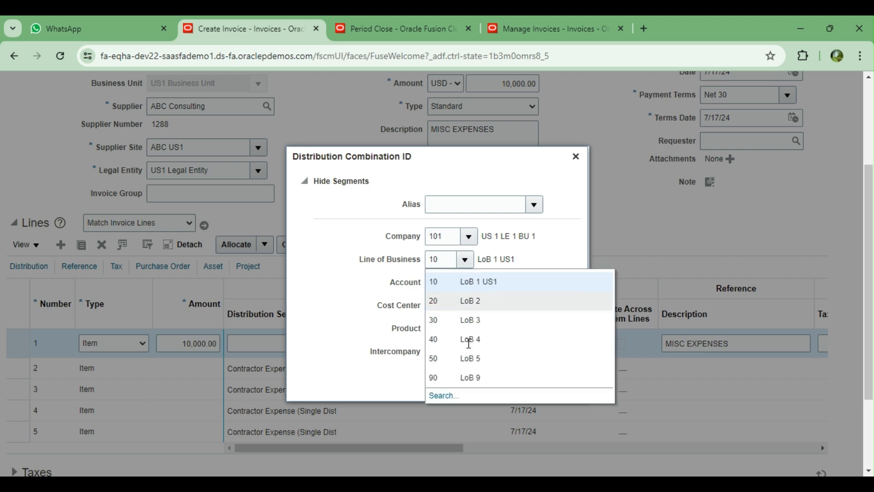
click(339, 315)
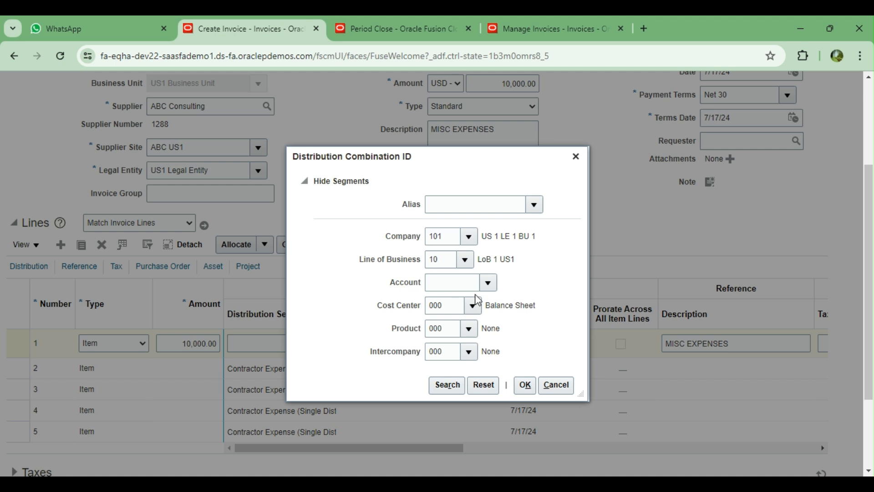
Step: Open the full account search for the Account segment and search for descriptions matching %Exp%
click(459, 283)
click(488, 282)
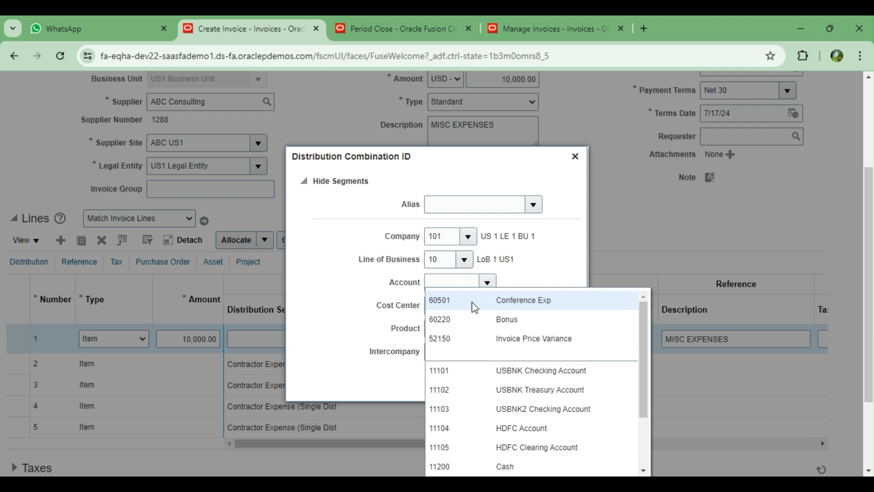
click(348, 295)
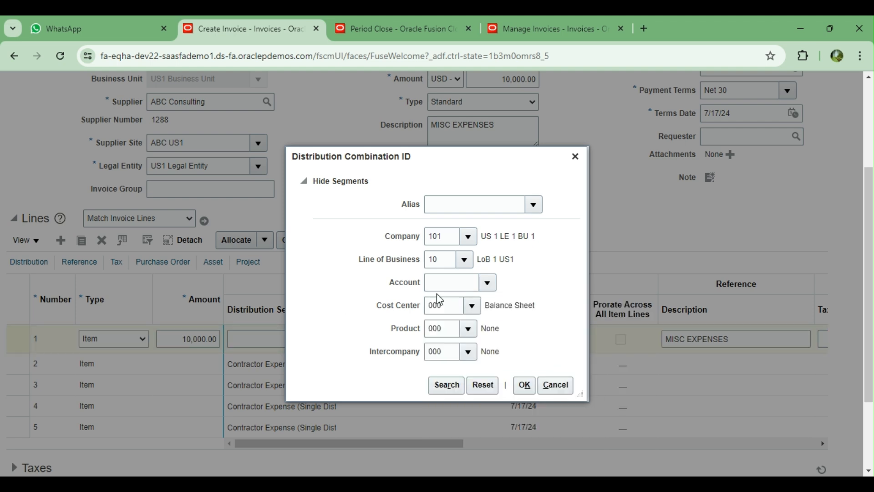
click(487, 284)
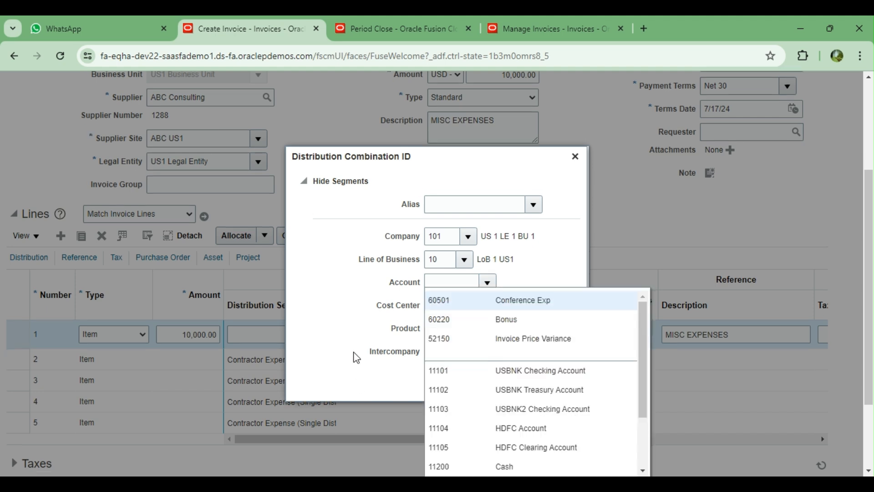
scroll(357, 358, down, 2)
click(442, 382)
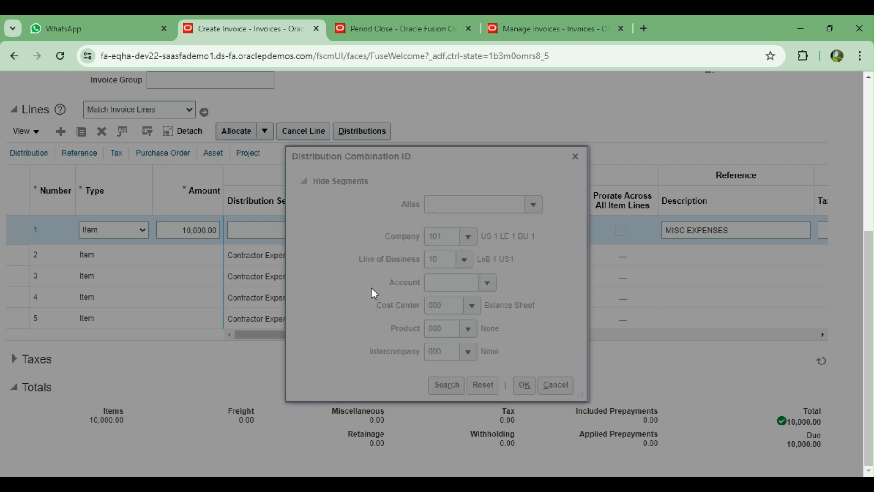
click(410, 274)
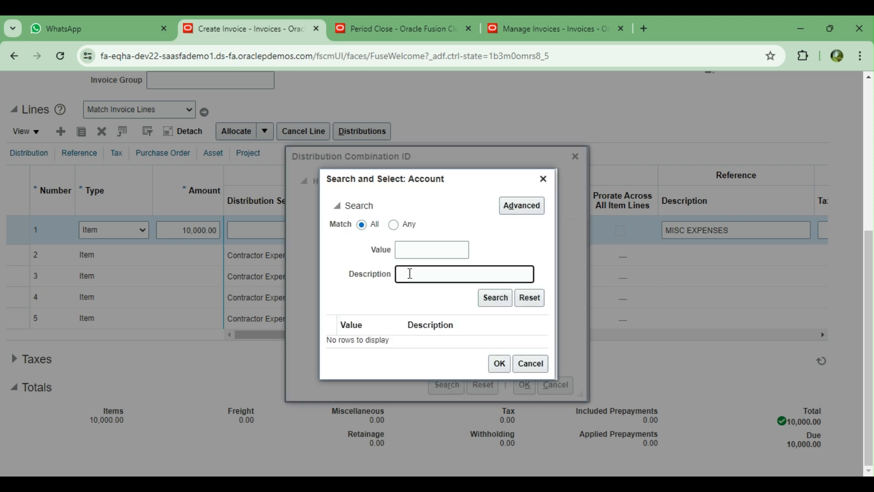
text(%%)
text(Exp)
click(495, 299)
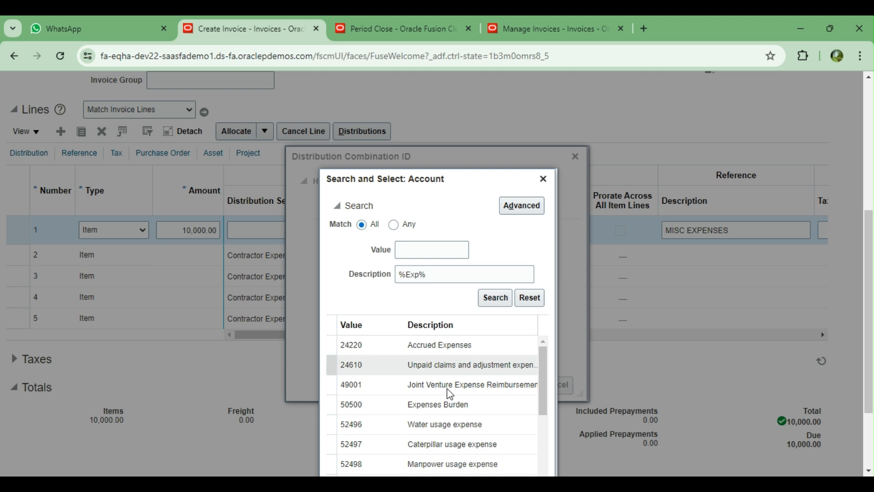
Step: Look through the matching expense accounts and choose 60501 Conference Exp for the Account segment
scroll(395, 351, down, 1)
scroll(397, 359, down, 3)
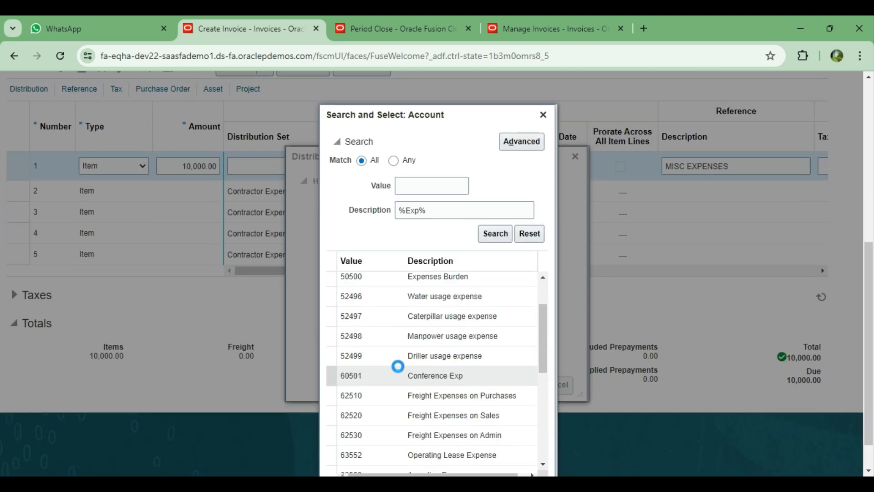
scroll(418, 409, down, 3)
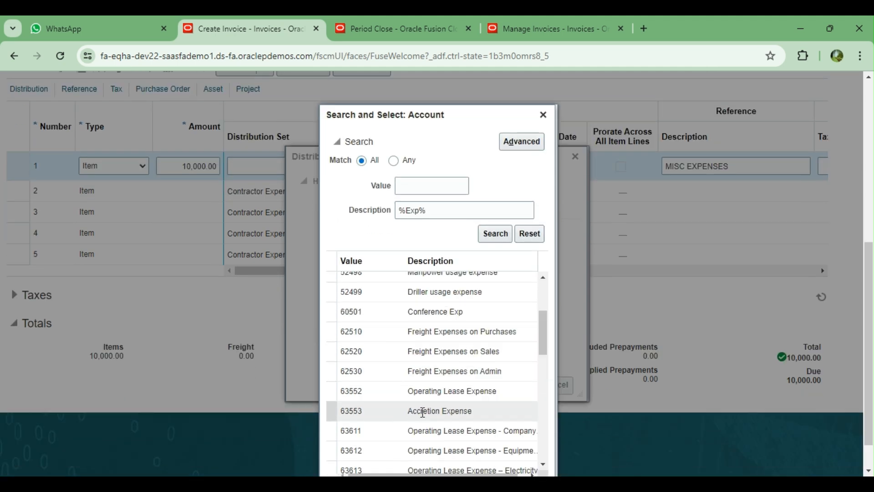
scroll(486, 415, down, 3)
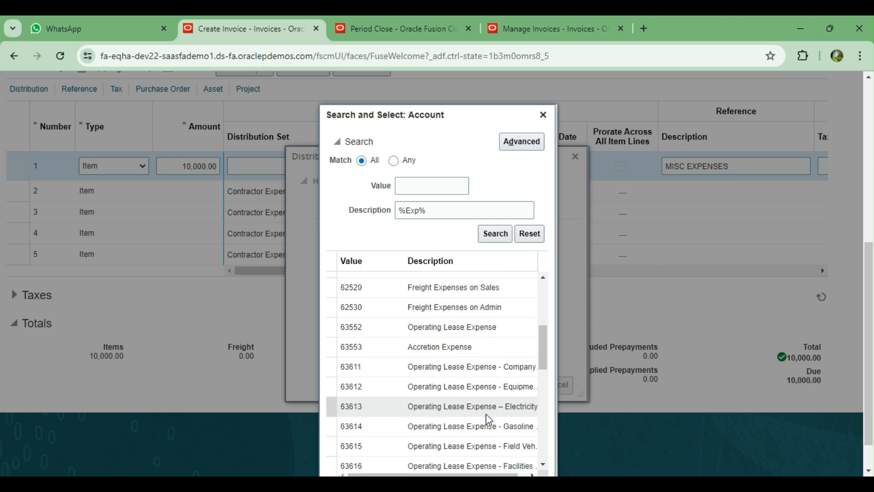
scroll(474, 410, down, 6)
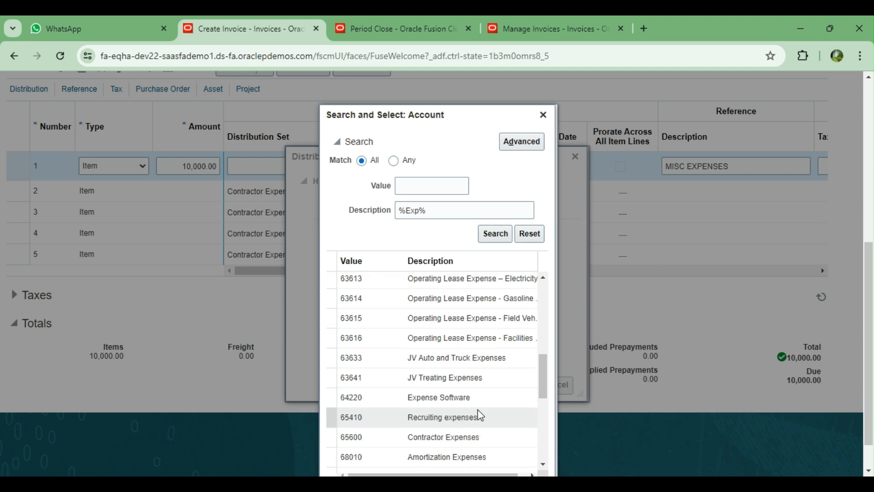
scroll(480, 415, down, 3)
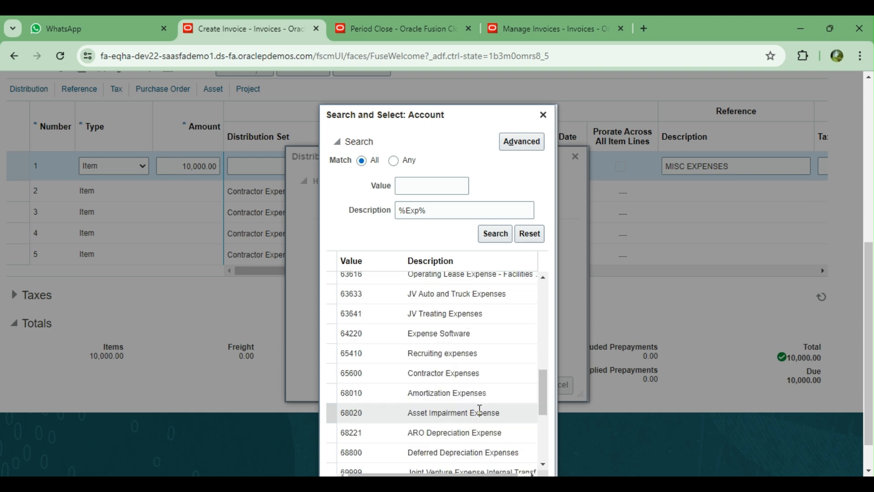
scroll(443, 390, down, 3)
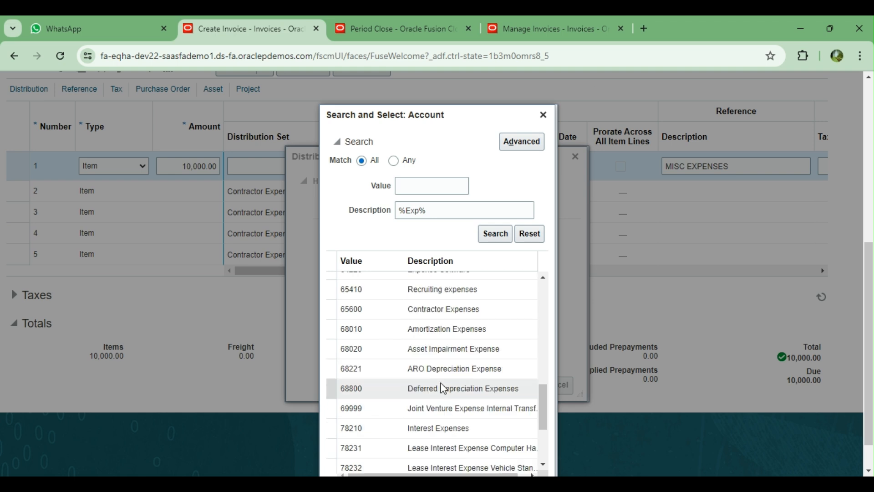
scroll(443, 386, down, 3)
scroll(441, 383, down, 3)
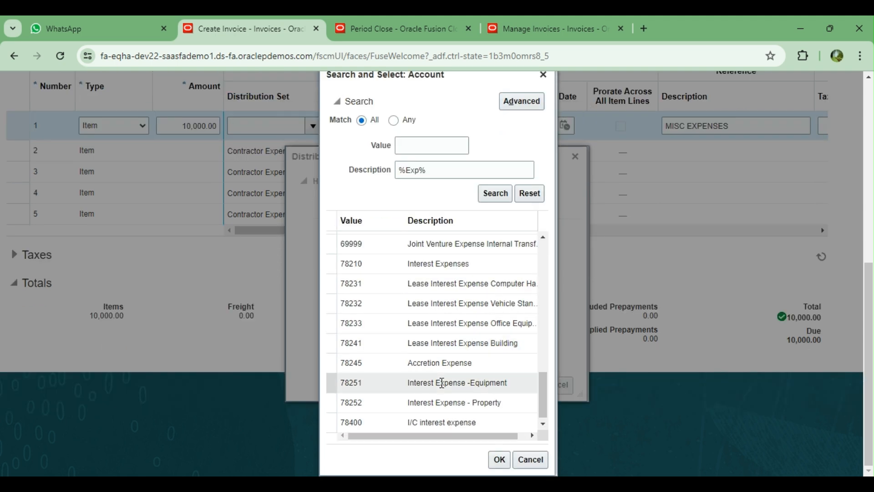
scroll(442, 383, up, 3)
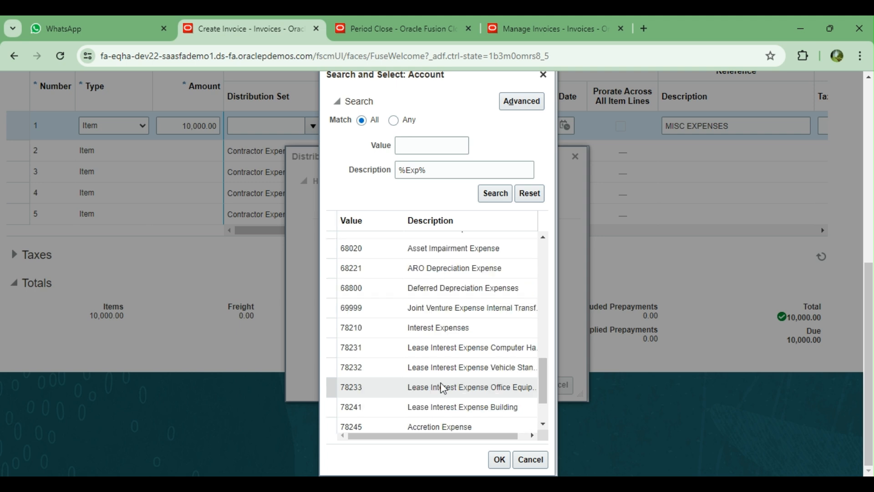
scroll(442, 387, up, 6)
scroll(444, 388, up, 13)
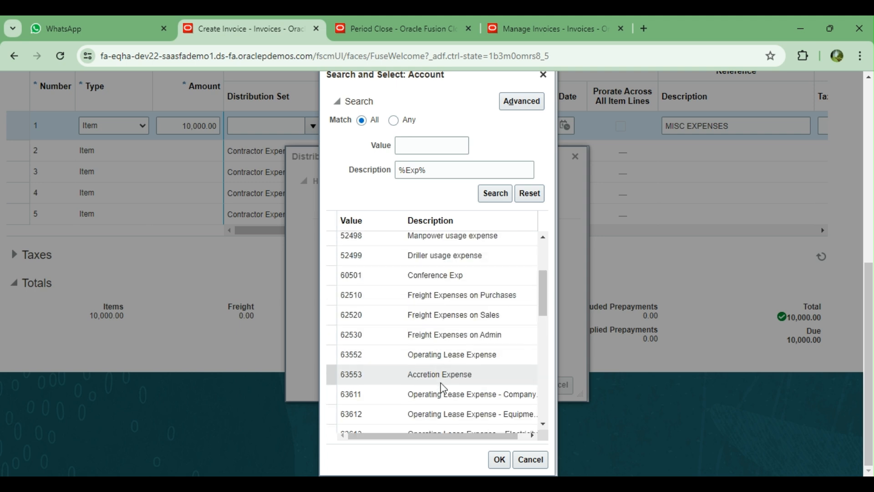
scroll(444, 388, up, 8)
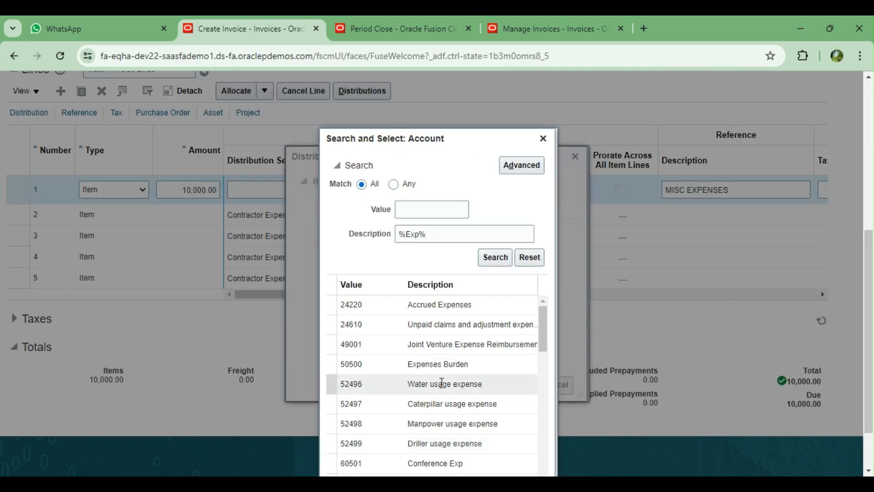
scroll(443, 383, down, 3)
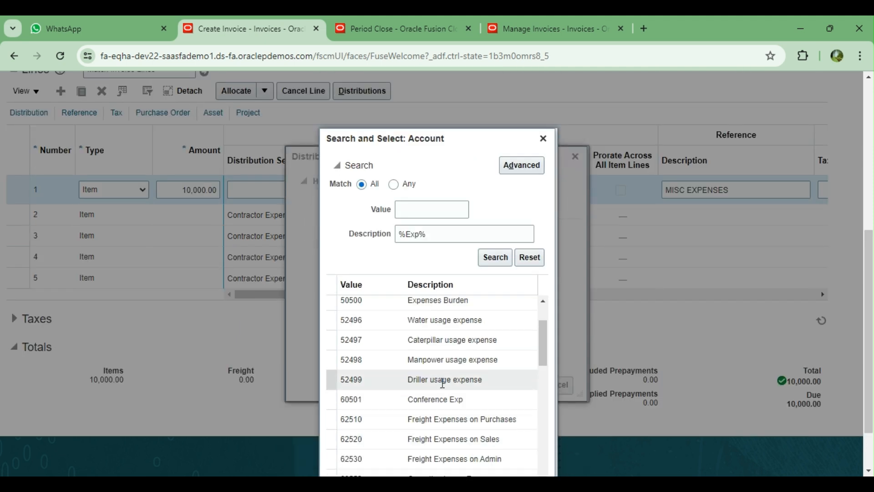
click(435, 399)
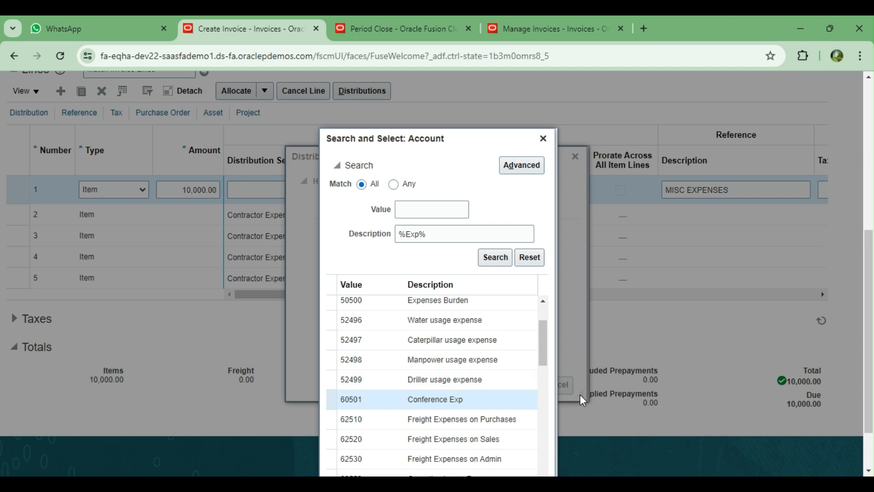
scroll(717, 389, down, 1)
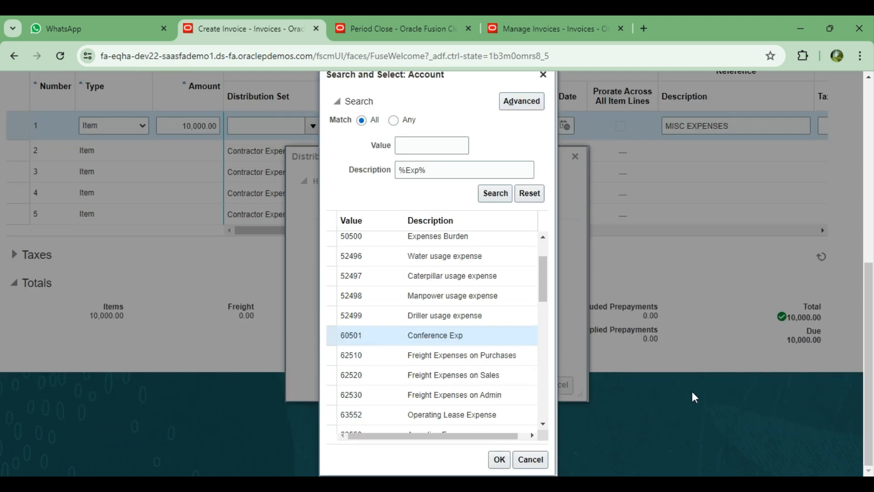
click(500, 459)
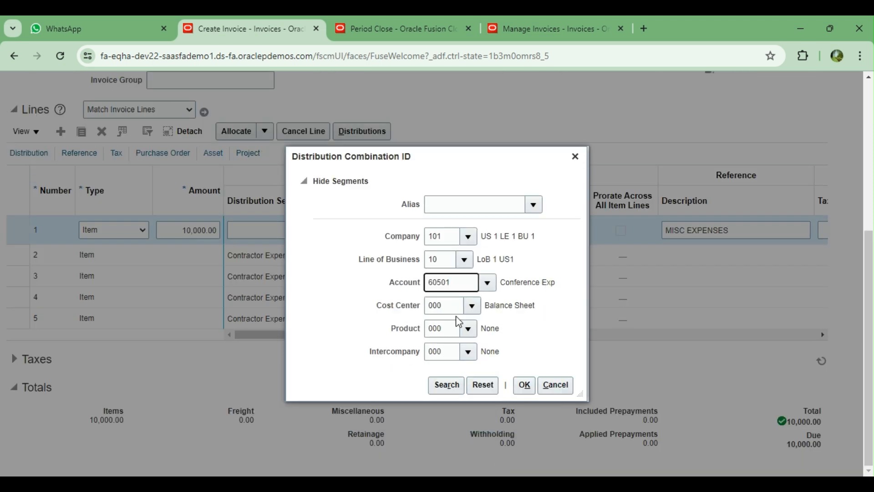
Step: Set the Cost Center segment to 121 US Operations and accept the distribution combination for line 1
click(472, 305)
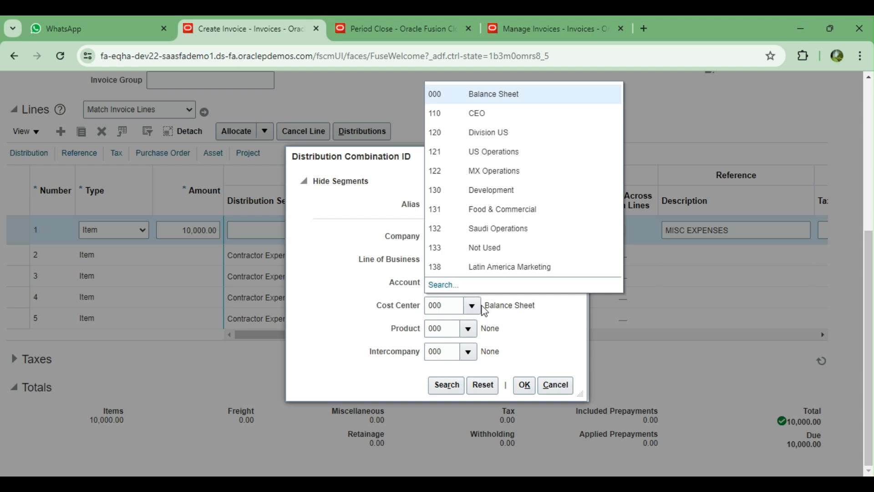
click(483, 152)
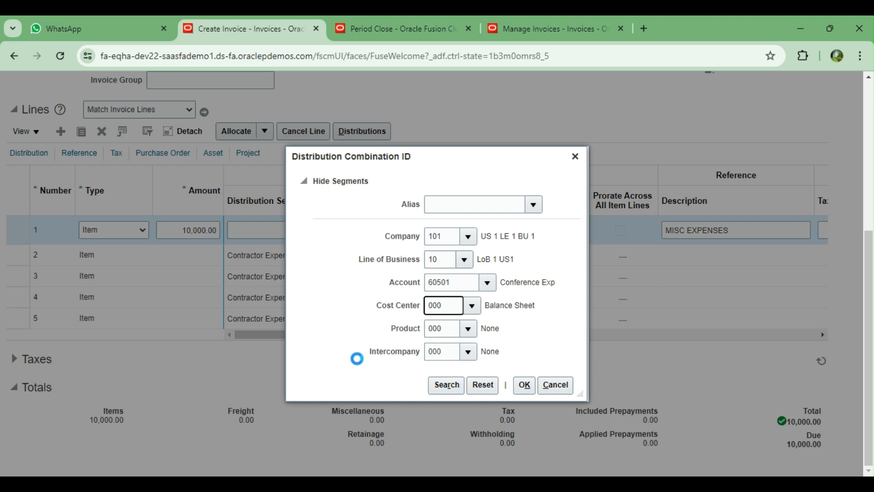
click(525, 386)
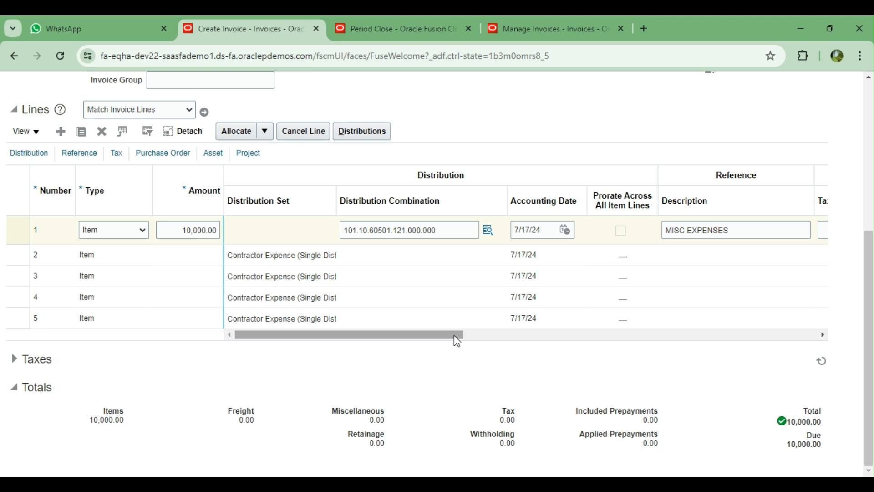
Step: Review line 1's remaining columns, covering description, tax, purchase order, asset tracking and project details
drag(455, 336, 565, 337)
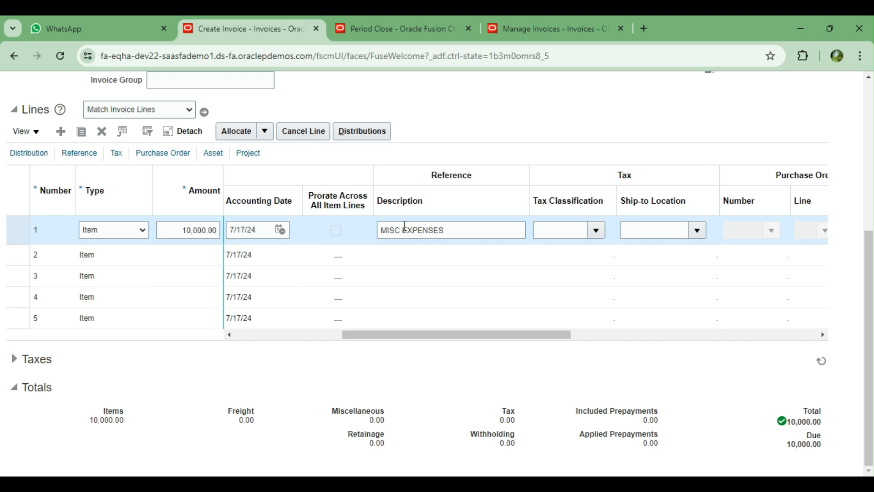
drag(551, 337, 722, 342)
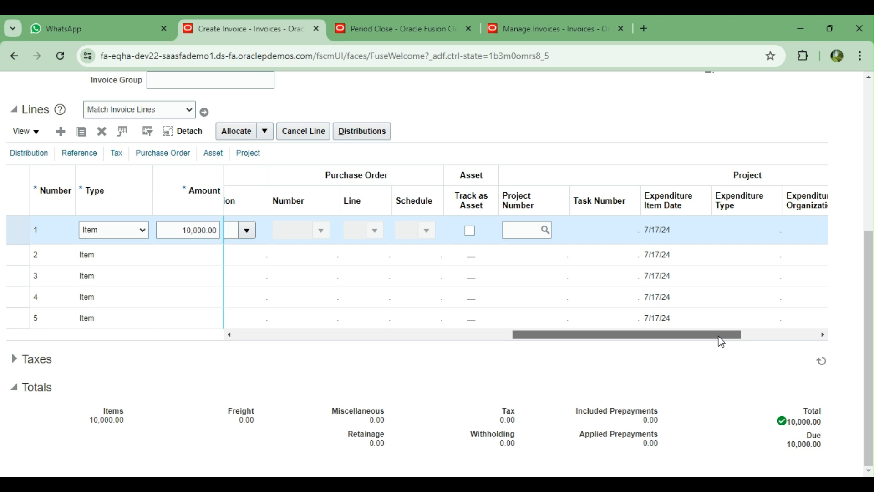
drag(722, 342, 755, 346)
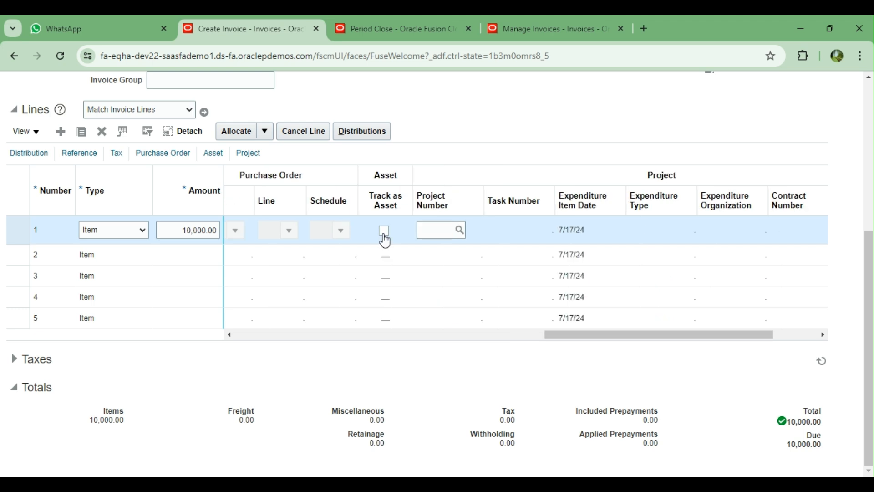
drag(655, 337, 771, 340)
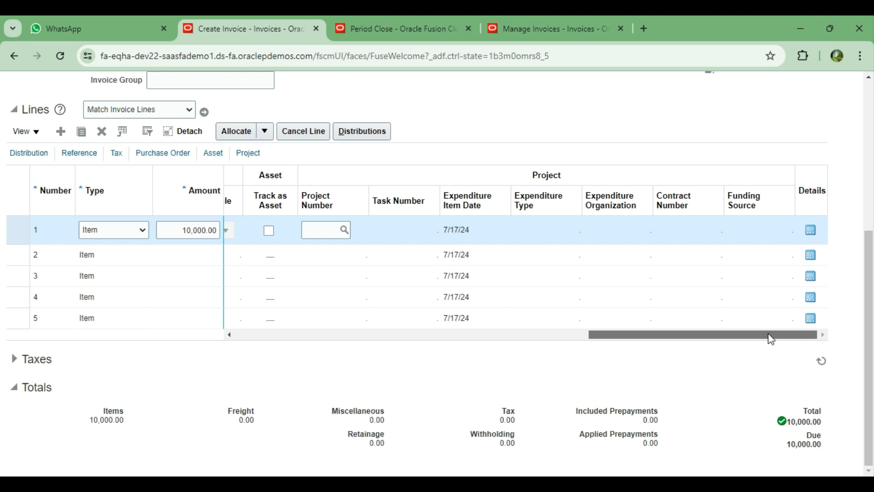
drag(771, 339, 590, 343)
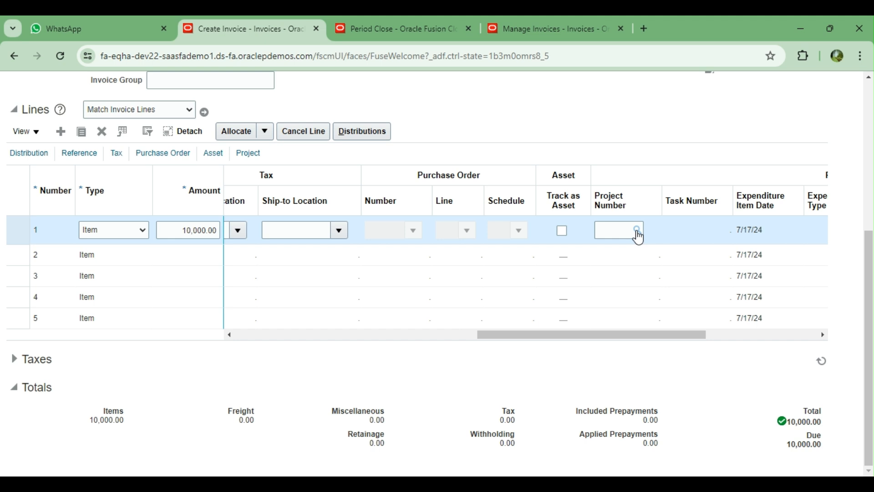
click(333, 335)
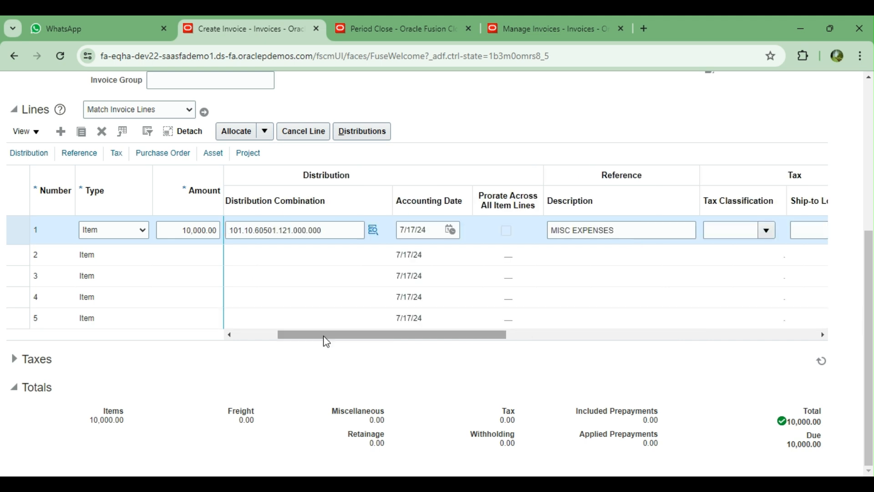
drag(327, 341, 284, 341)
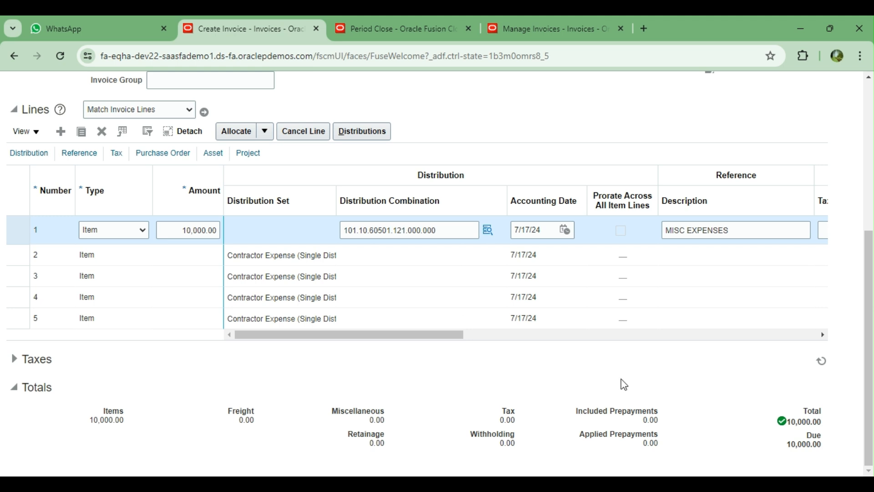
Step: Expand the Taxes section and compare the transaction tax lines and invoice totals with the header amount
click(14, 360)
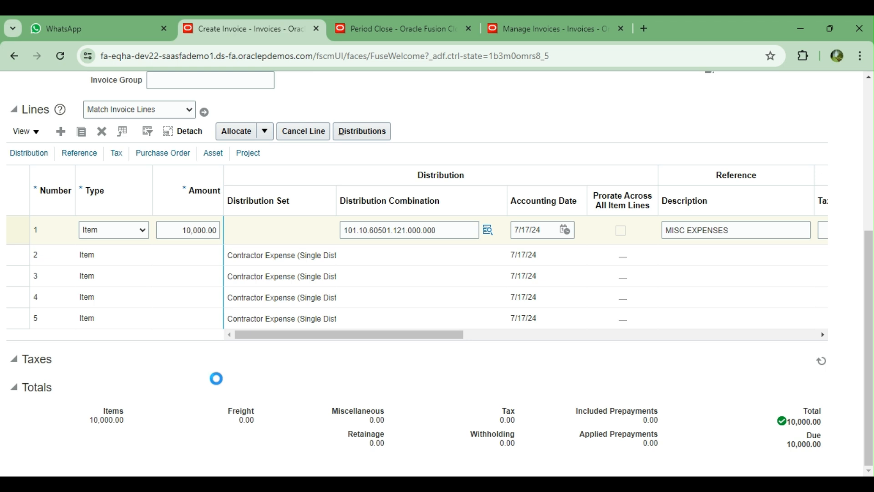
scroll(216, 383, down, 3)
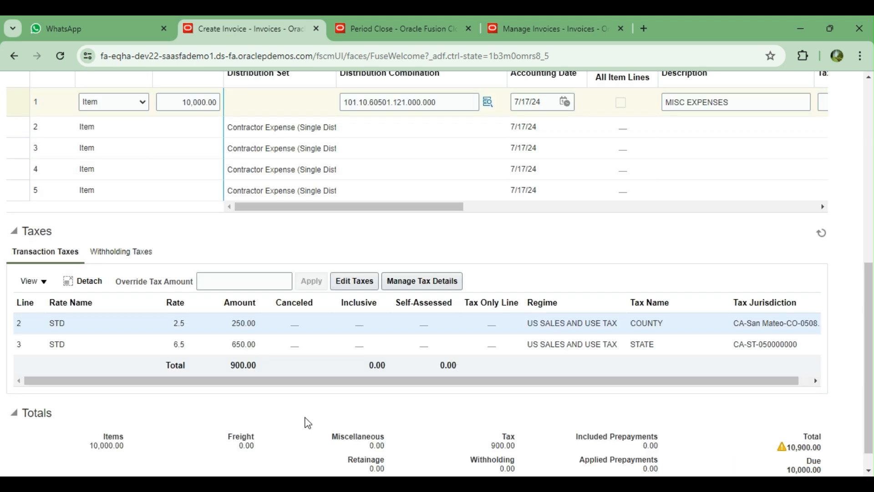
scroll(308, 423, down, 1)
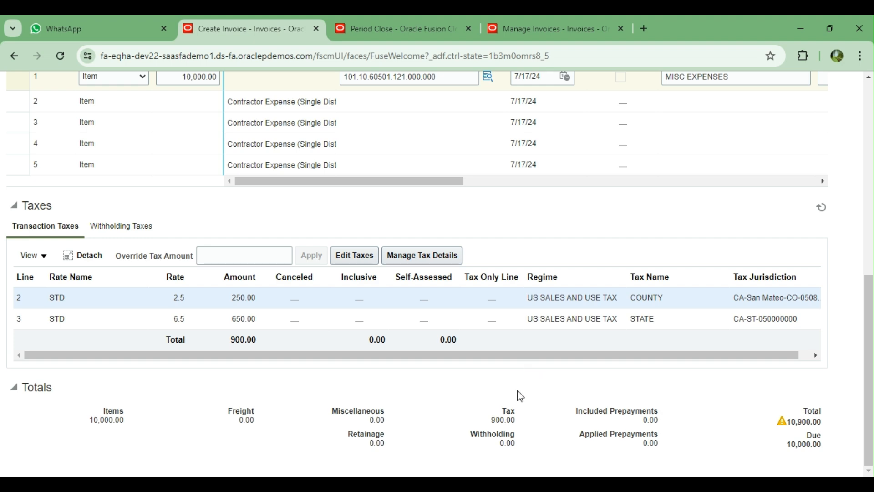
scroll(521, 395, up, 3)
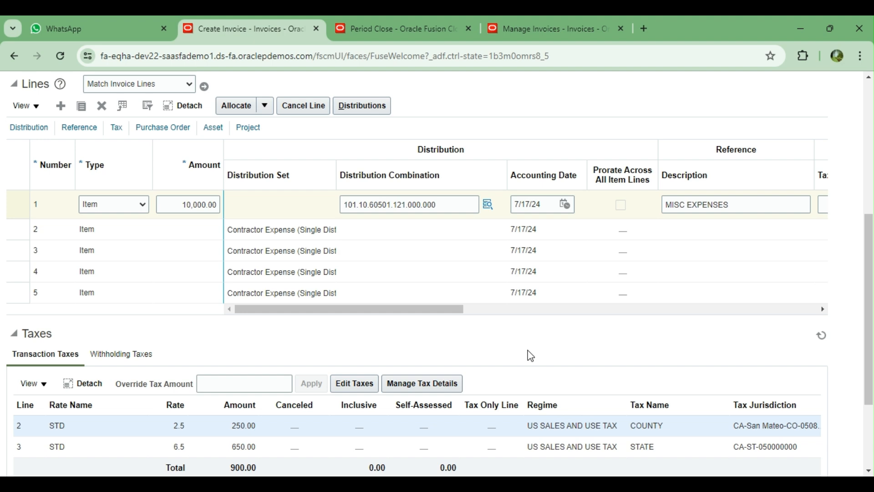
scroll(176, 451, down, 2)
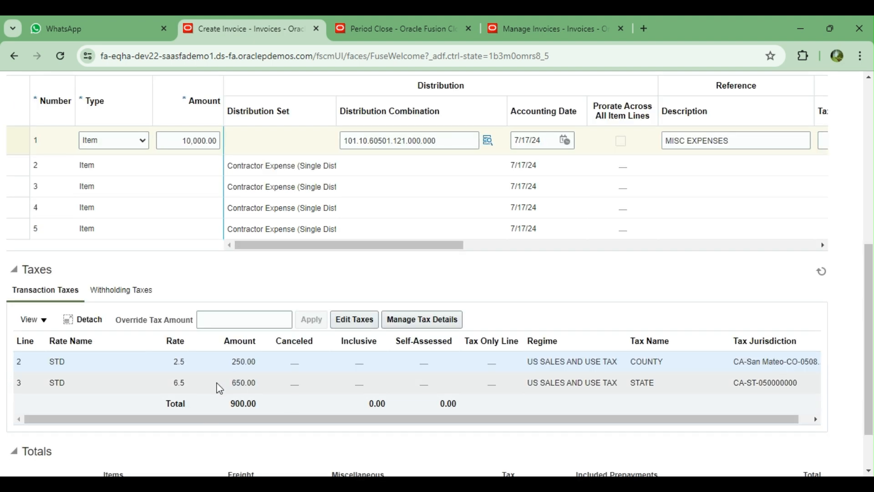
scroll(219, 388, up, 6)
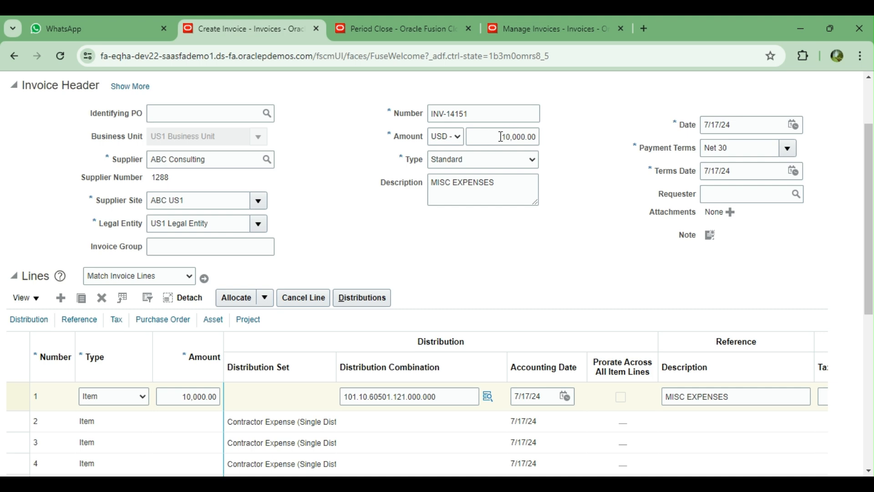
scroll(551, 228, down, 5)
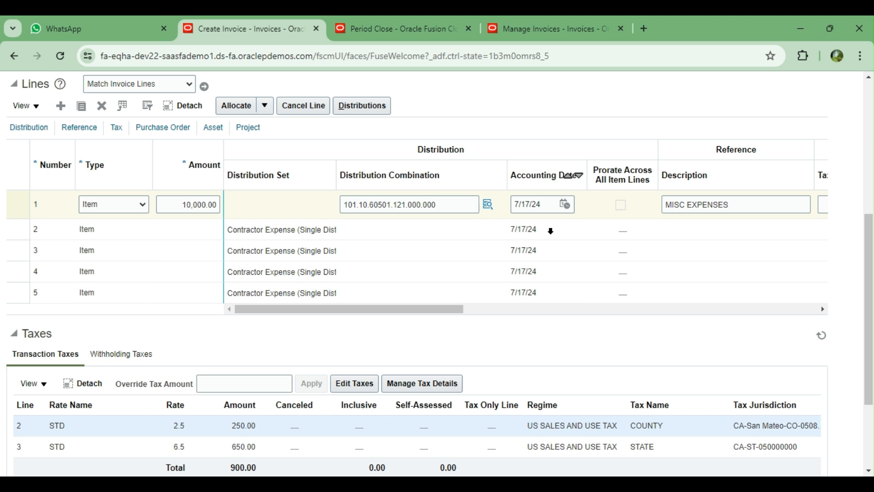
scroll(551, 229, down, 3)
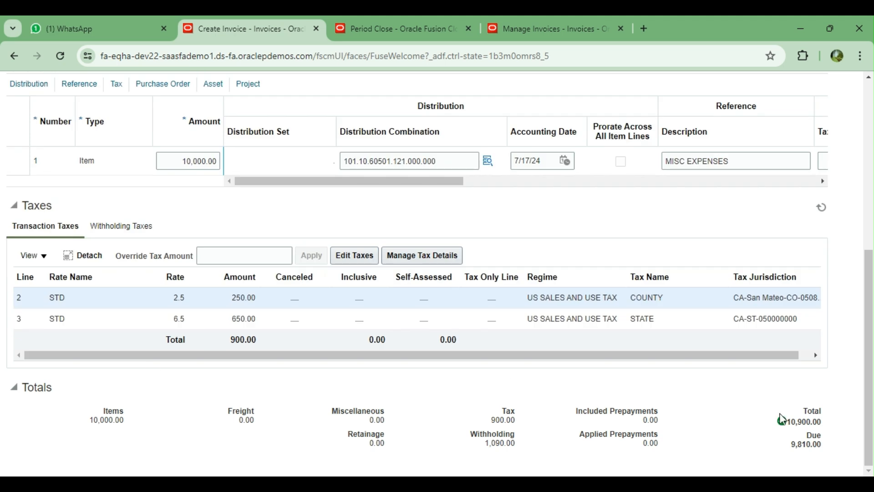
Step: Save the invoice with a header amount of 10,900.00 and check the amount due in the totals
scroll(567, 346, up, 6)
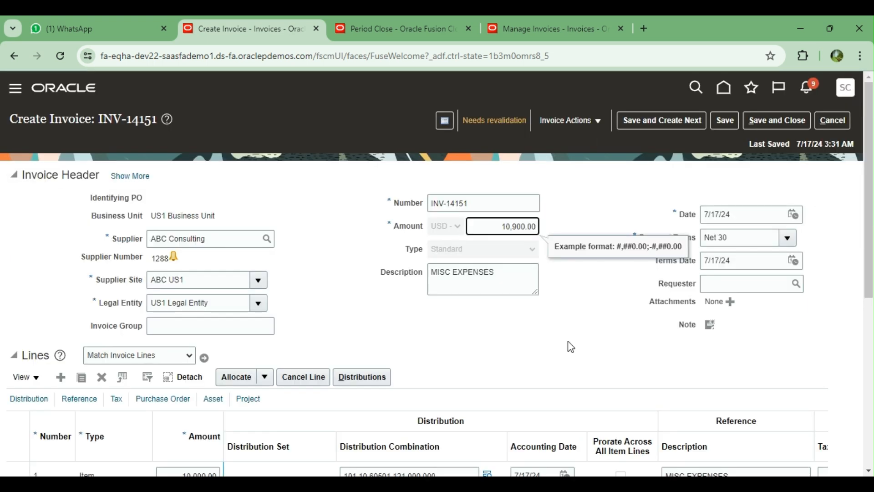
drag(494, 229, 563, 233)
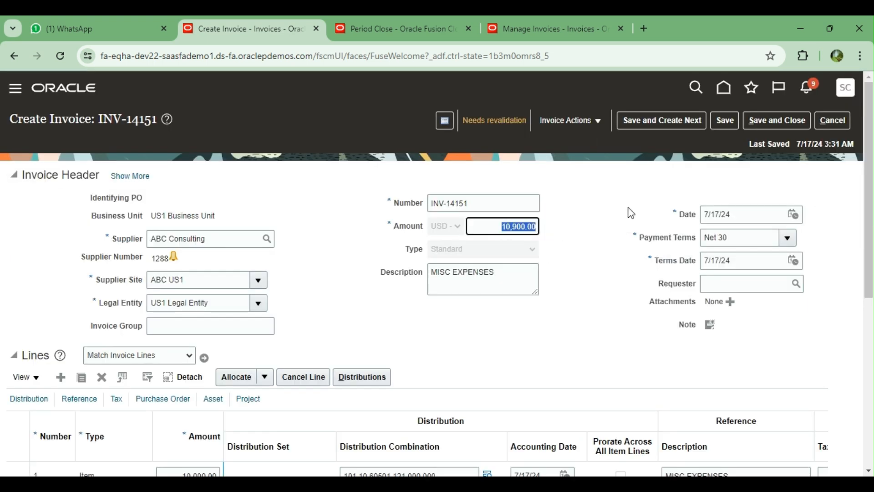
click(732, 119)
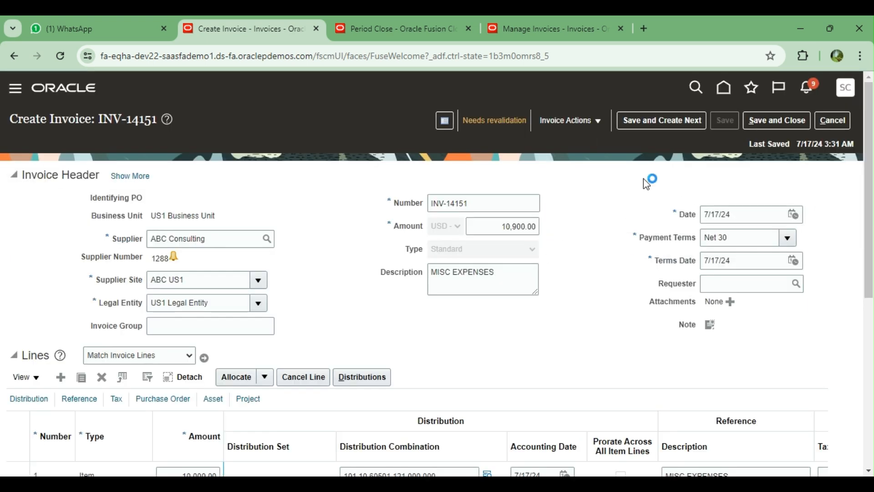
scroll(636, 246, down, 6)
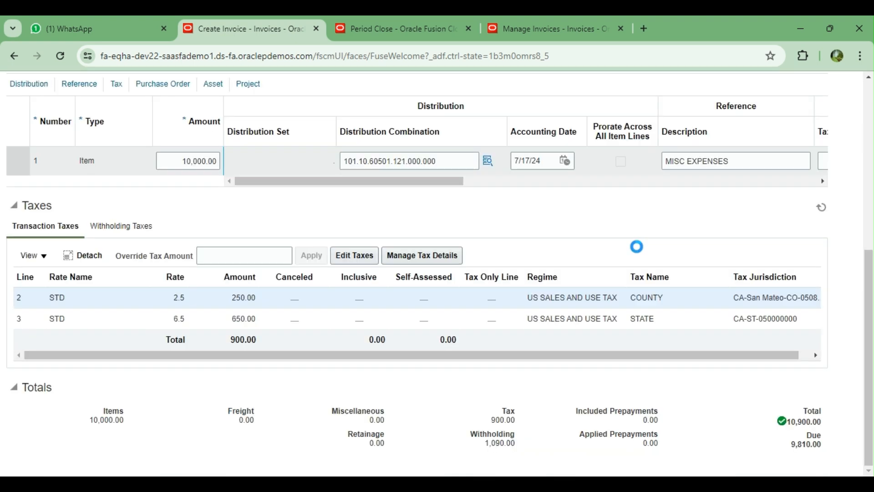
scroll(787, 424, down, 6)
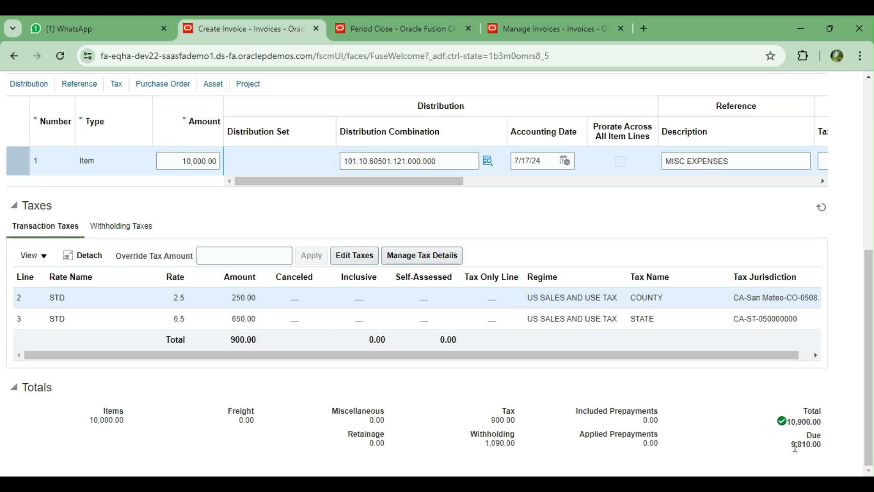
drag(790, 444, 822, 444)
click(696, 425)
Step: Validate the saved invoice
scroll(563, 244, up, 3)
scroll(610, 166, up, 4)
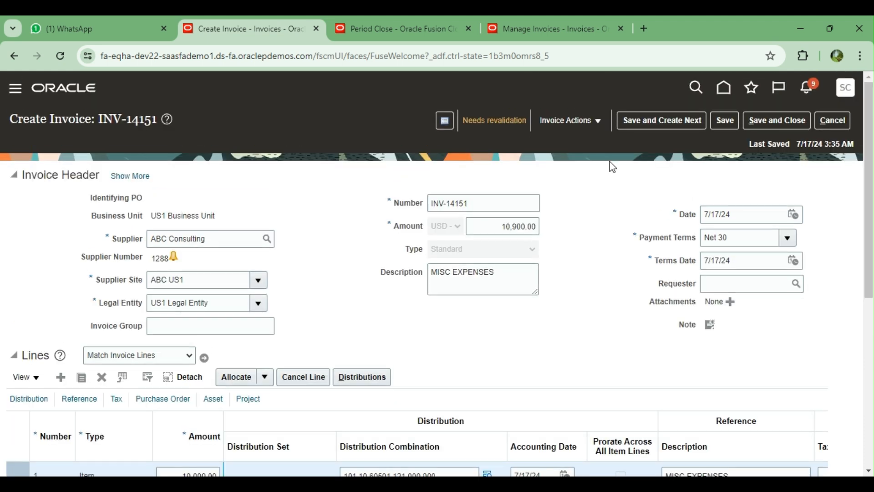
click(597, 124)
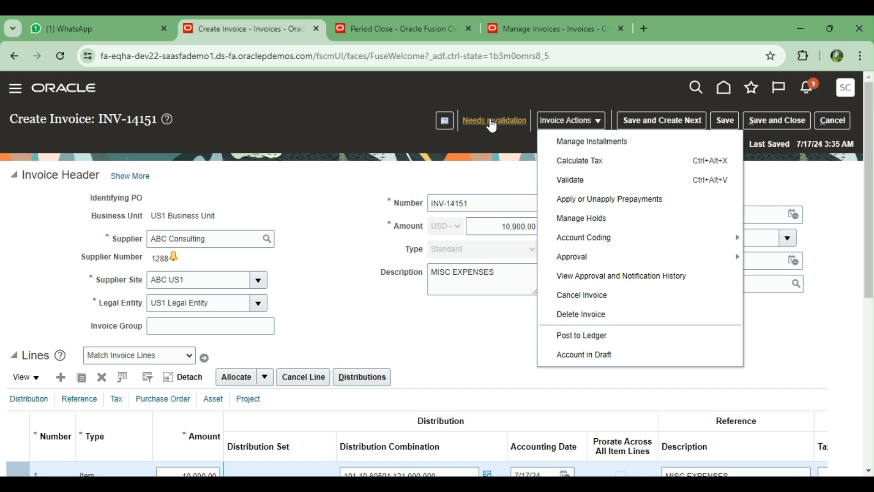
click(586, 182)
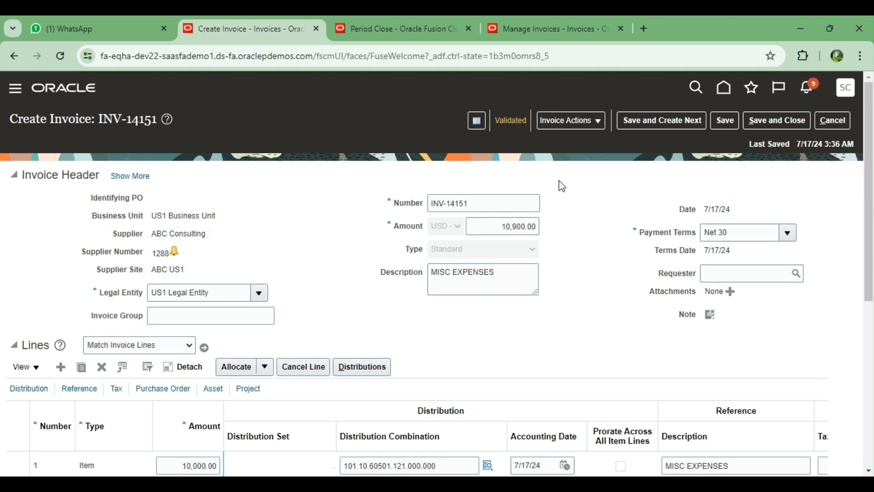
Step: Look over the validated invoice's lines and taxes, and run its accounting in draft mode
scroll(593, 260, down, 5)
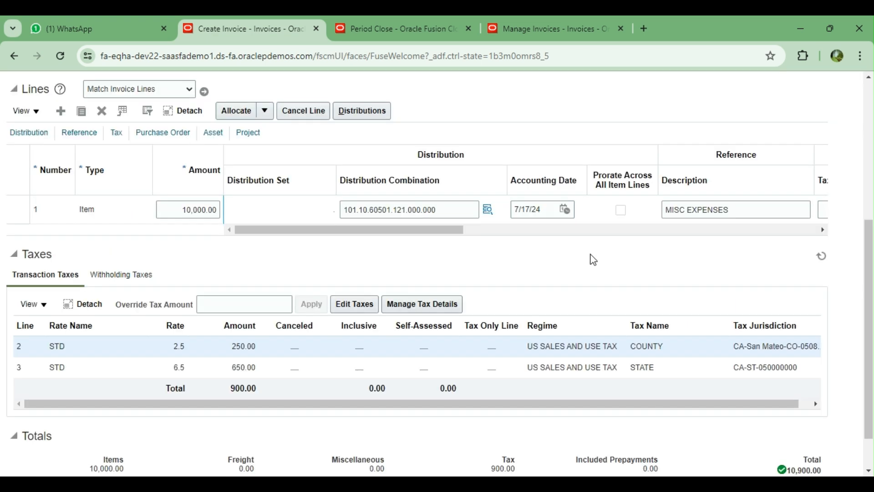
scroll(593, 260, down, 1)
scroll(535, 308, up, 6)
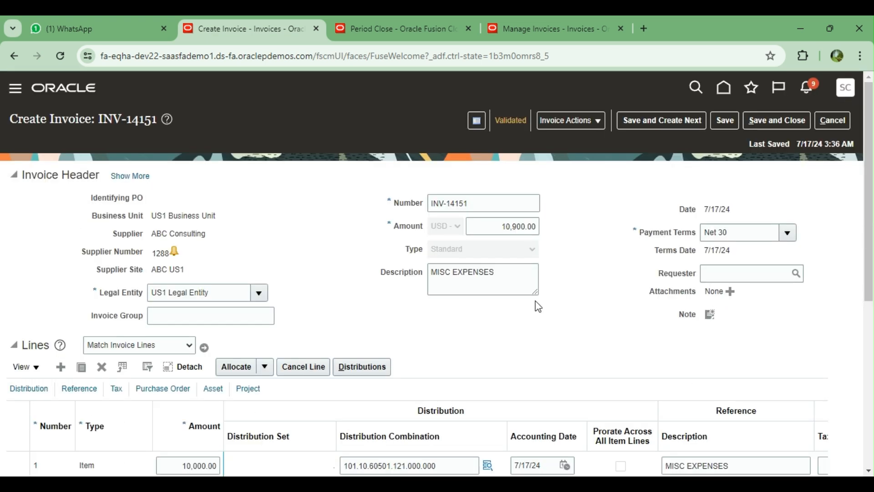
click(602, 125)
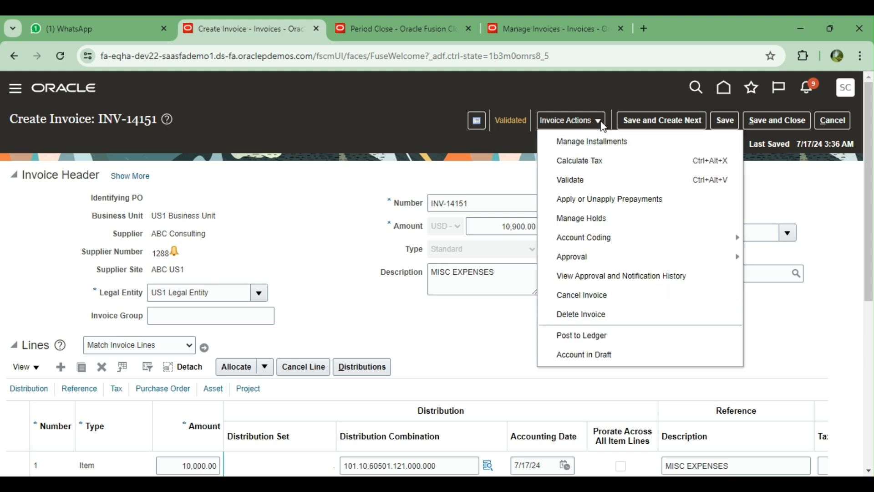
click(608, 360)
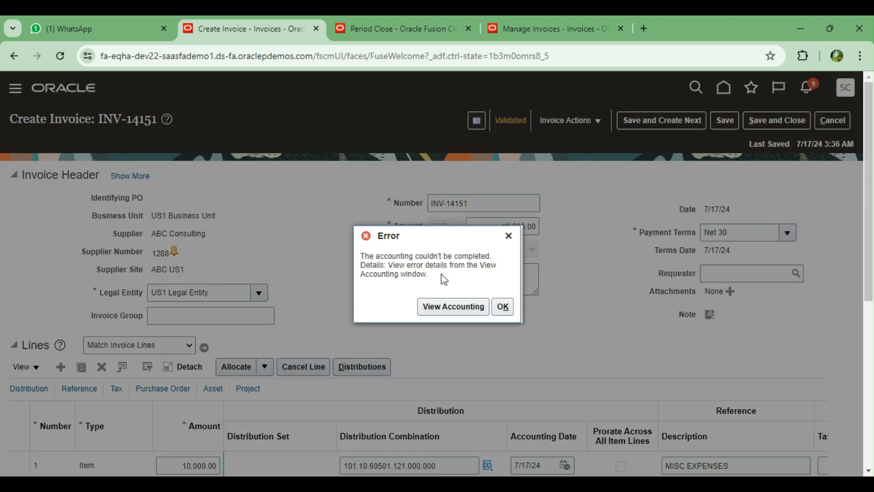
Step: Examine the invoice's accounting lines, adjusting the Account, Class and Debit column widths to read the entries, and close the view
click(457, 306)
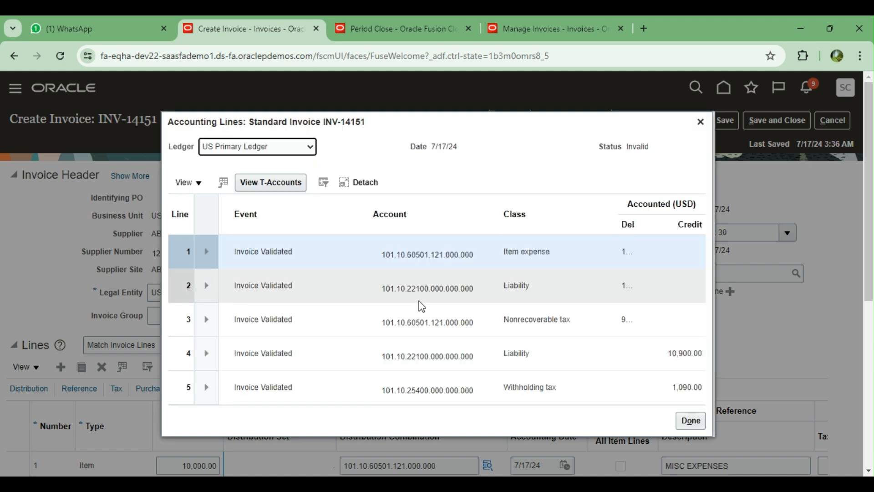
drag(619, 218, 567, 218)
drag(371, 214, 328, 217)
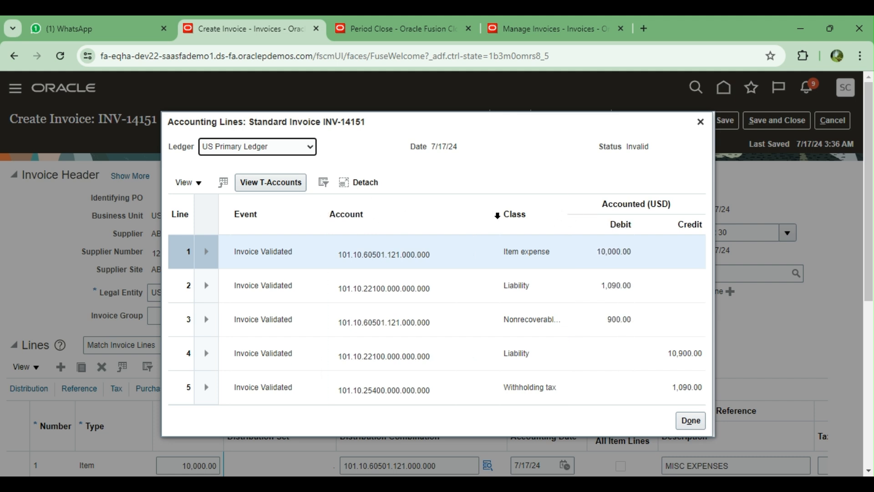
drag(498, 215, 458, 217)
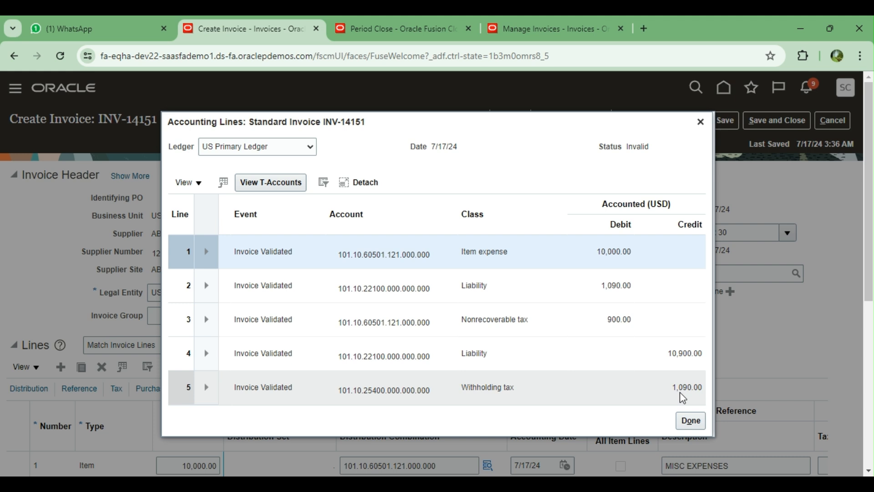
click(705, 124)
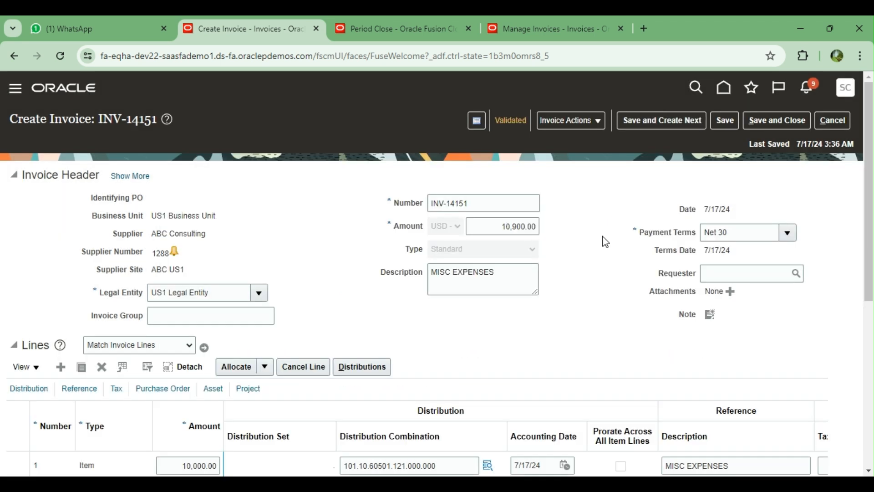
scroll(601, 237, down, 5)
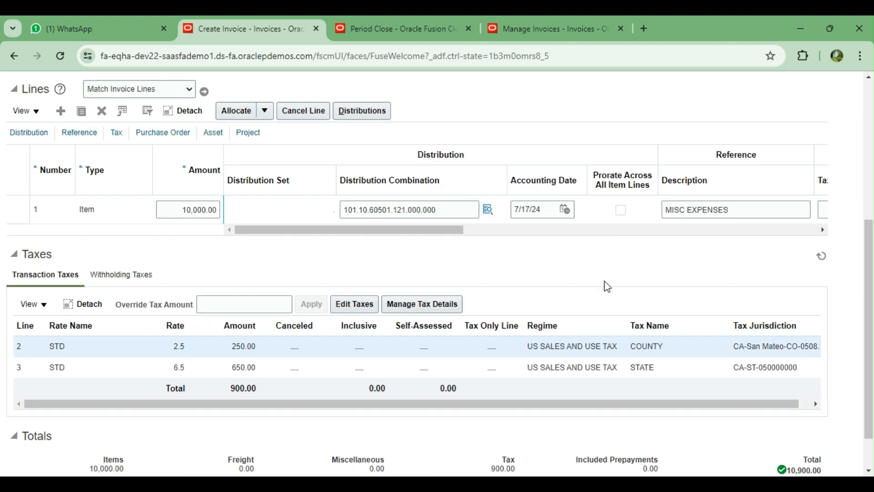
Step: Review the invoice's taxes and totals, and save the invoice with the header amount of 10,900.00
scroll(599, 279, up, 5)
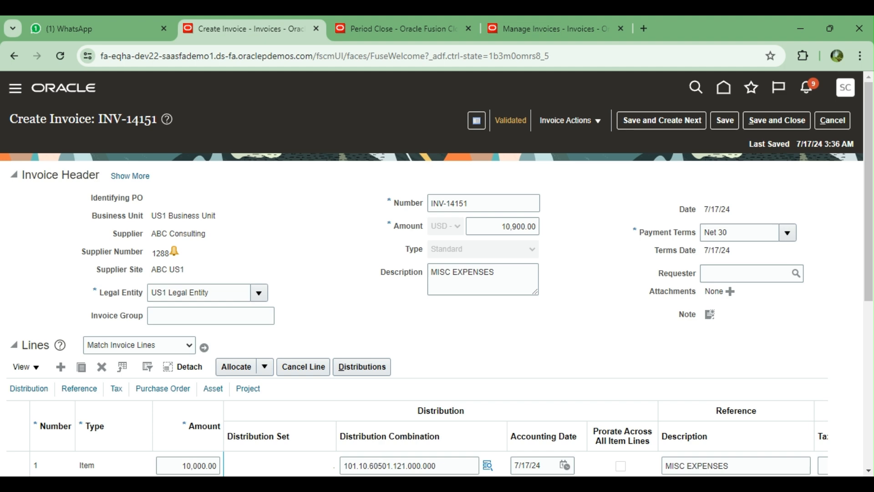
scroll(521, 390, down, 6)
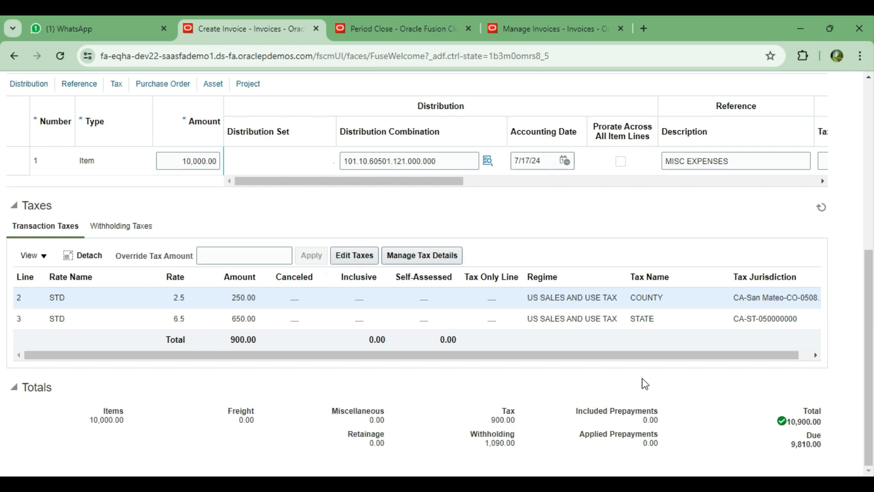
scroll(811, 422, up, 6)
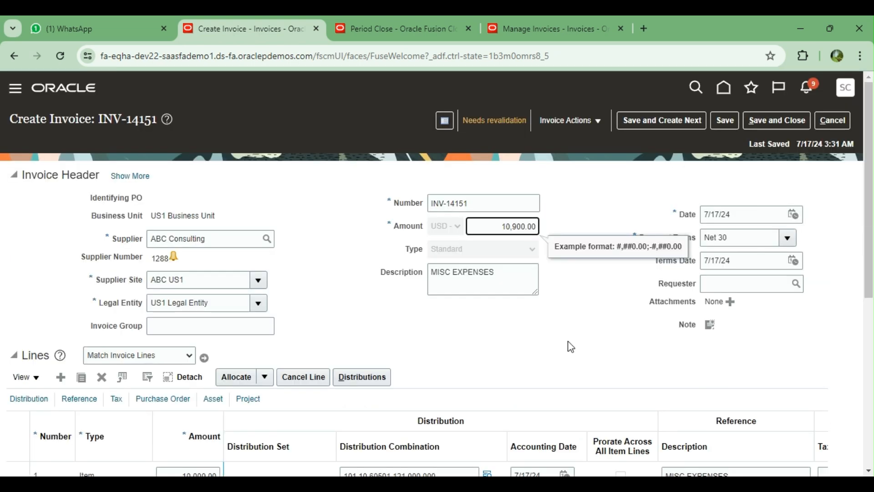
drag(494, 228, 560, 230)
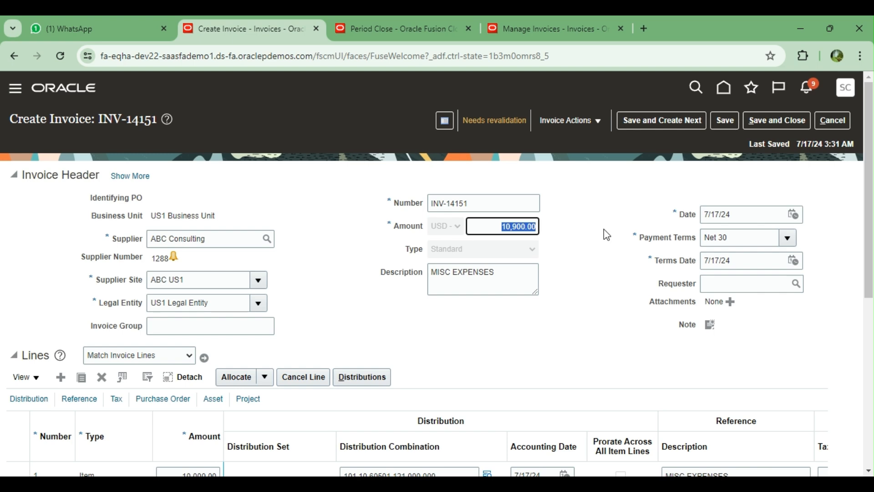
click(731, 121)
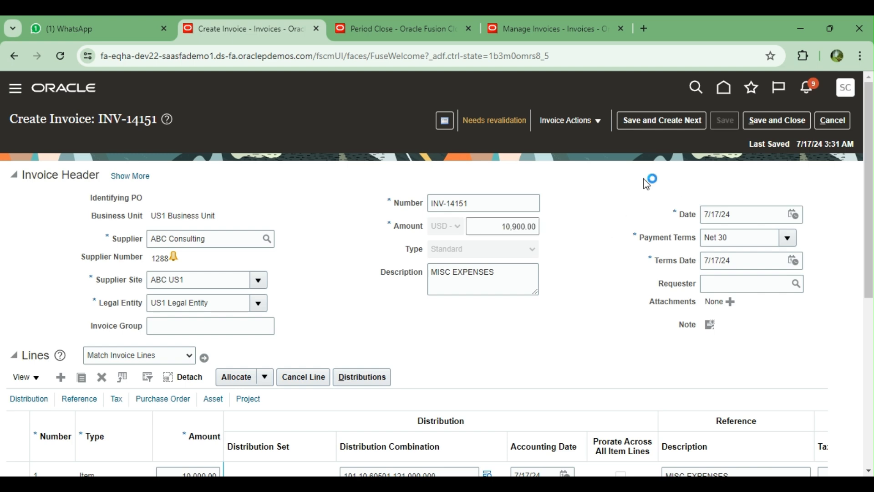
Step: Check the invoice's amount due in the totals against its items, tax and withholding amounts
scroll(636, 247, down, 7)
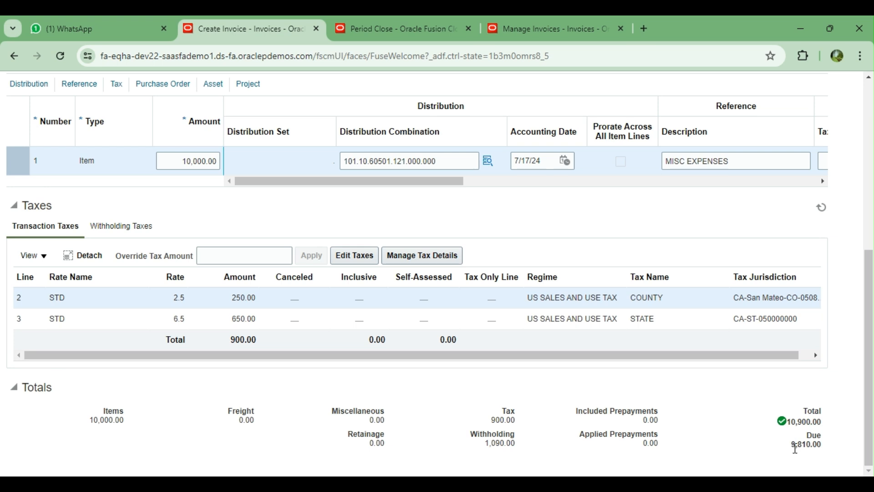
drag(795, 448, 826, 449)
click(700, 431)
Step: Validate the saved invoice to clear its need for revalidation
scroll(565, 241, up, 7)
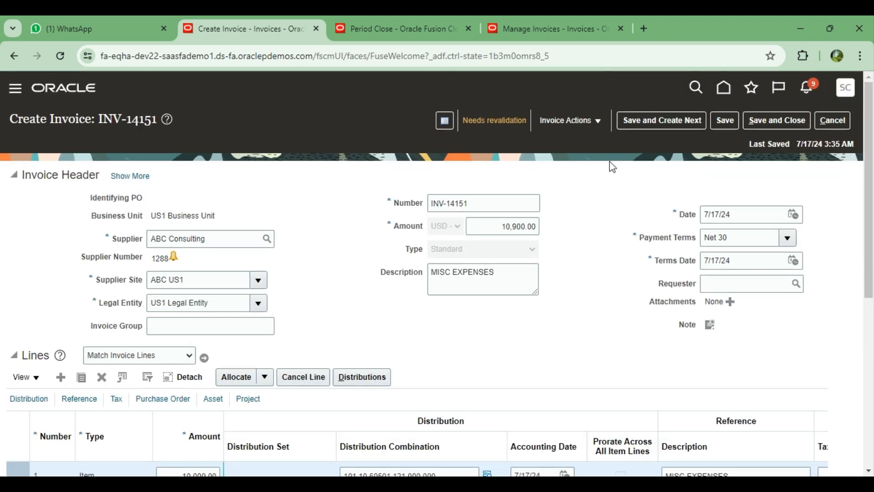
click(597, 125)
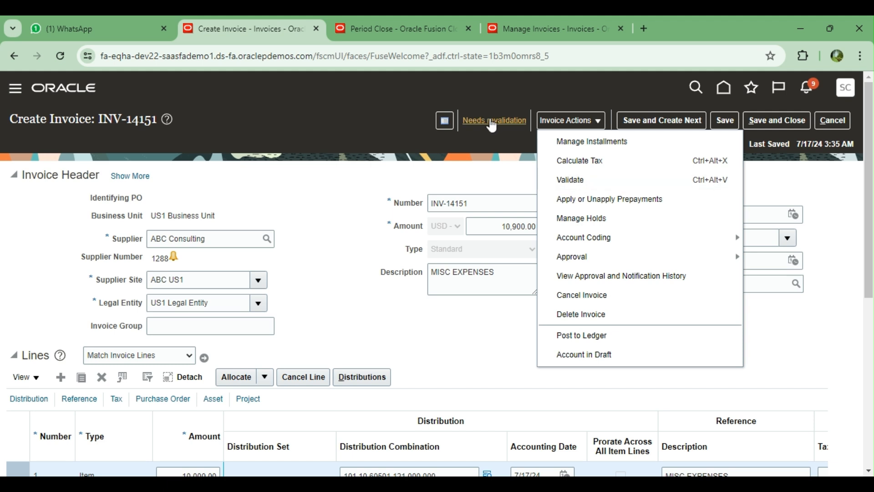
click(587, 183)
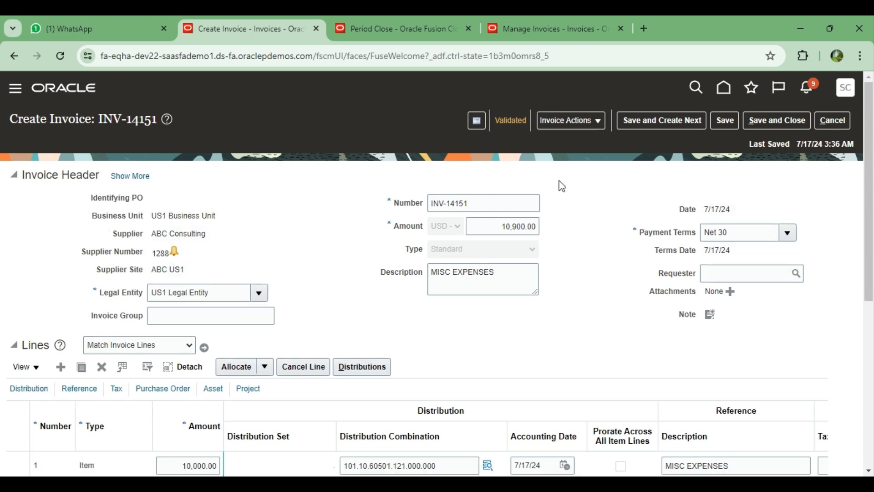
Step: Look over the validated invoice's lines, taxes and totals, and account the invoice in draft
scroll(592, 259, down, 5)
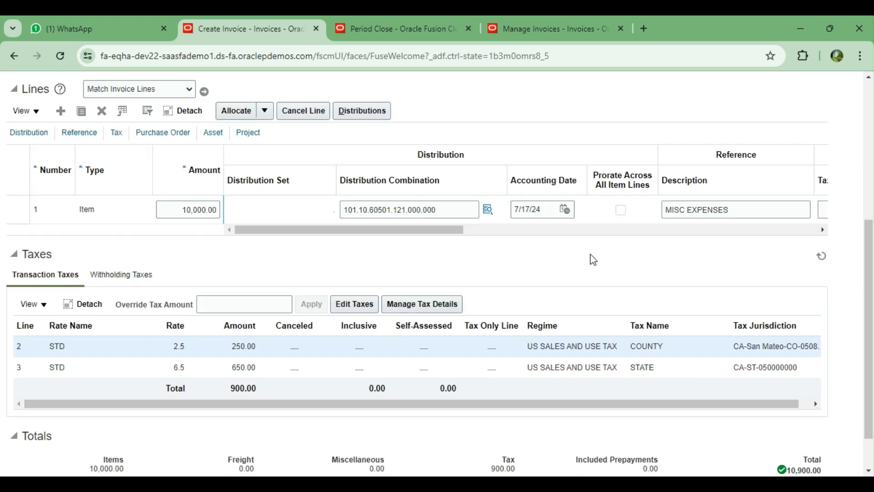
scroll(638, 318, down, 1)
scroll(535, 306, up, 6)
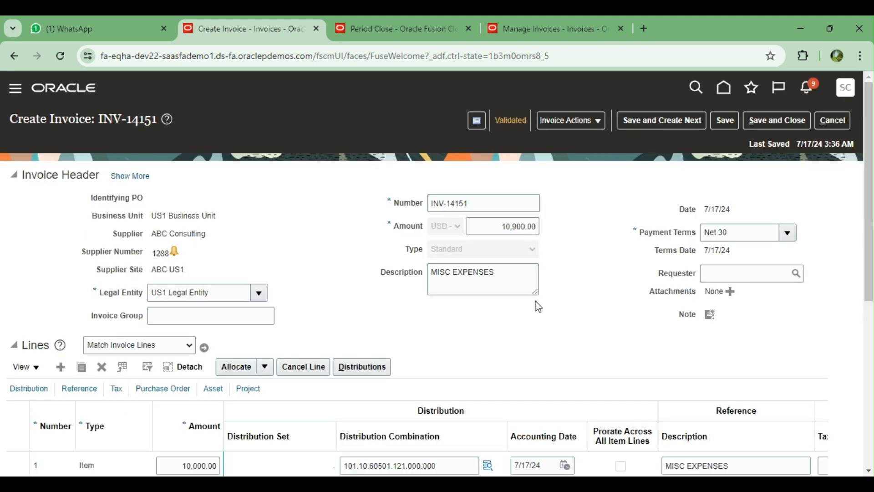
click(601, 122)
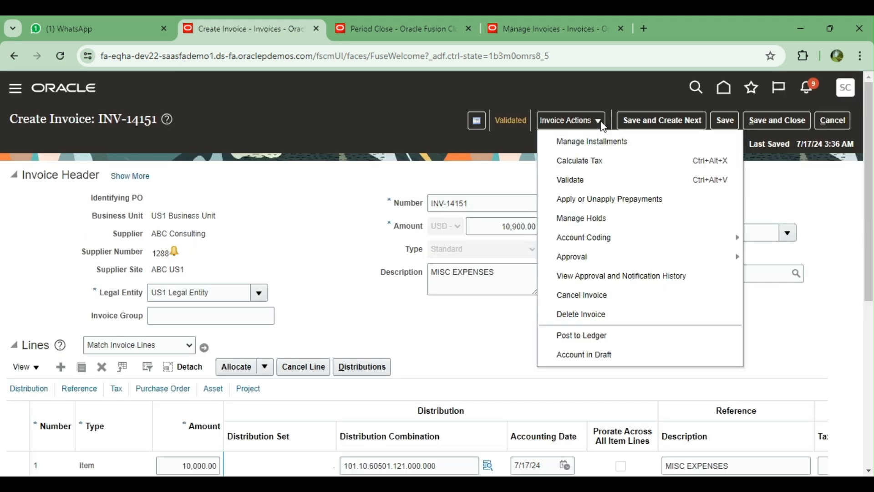
click(607, 359)
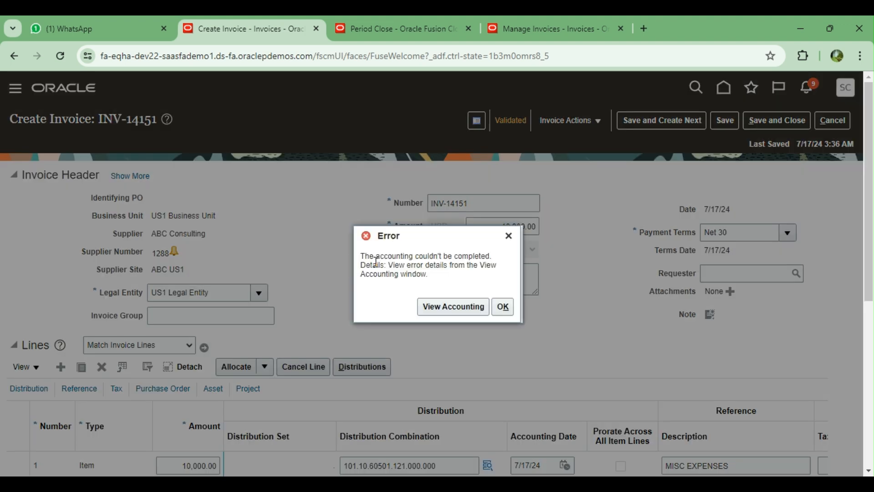
Step: View the invoice's accounting lines, resizing the Debit, Account and Class columns to read the entries, then close them and recheck the invoice's lines and taxes
click(454, 306)
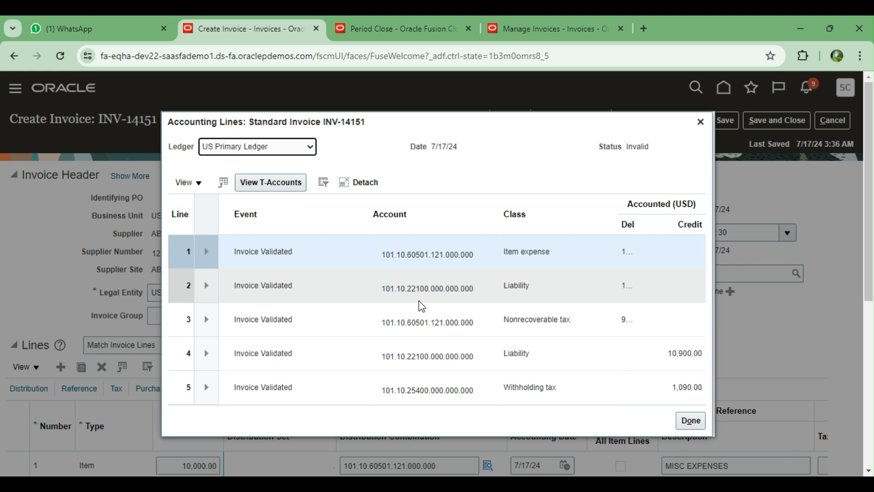
drag(619, 217, 568, 218)
drag(371, 217, 328, 217)
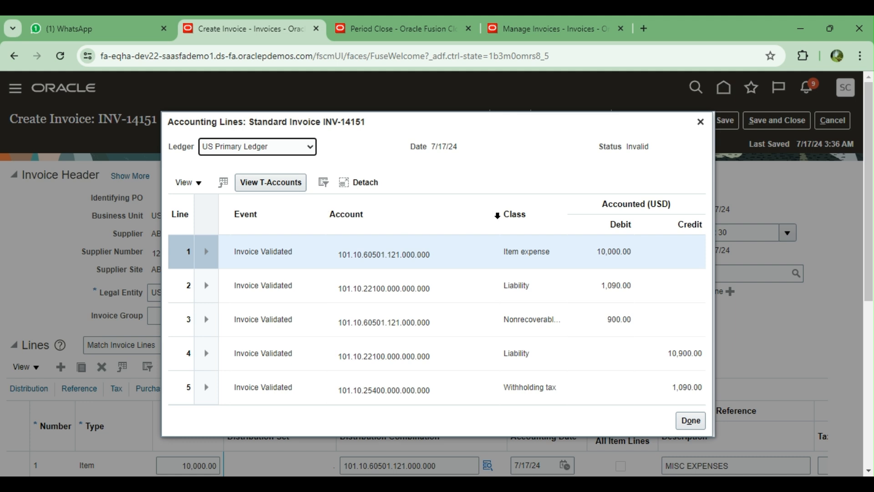
drag(497, 215, 459, 215)
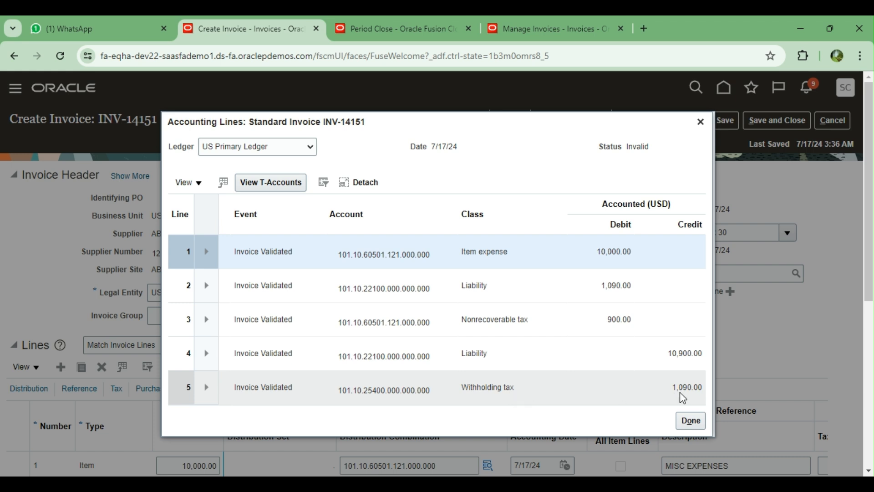
click(705, 122)
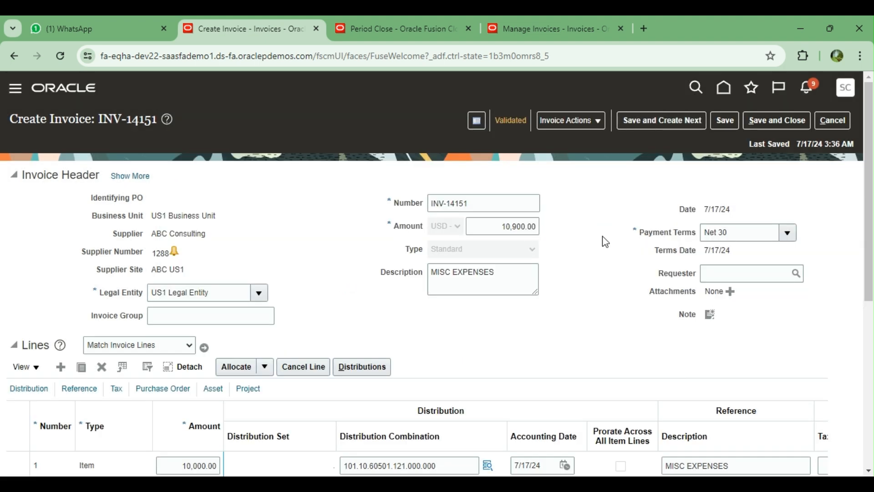
scroll(600, 237, down, 5)
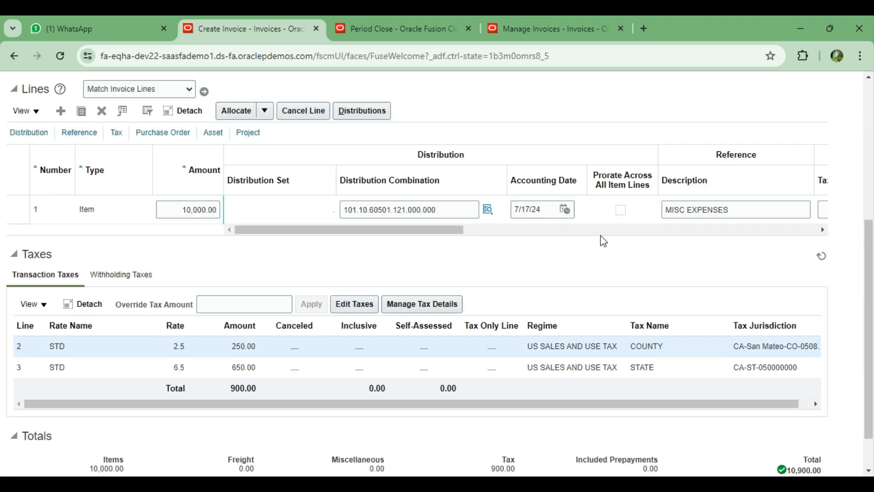
scroll(602, 284, up, 5)
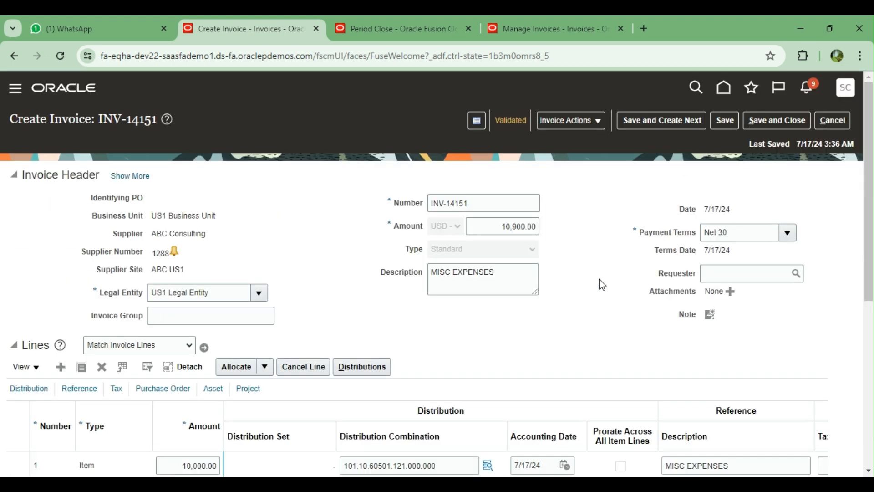